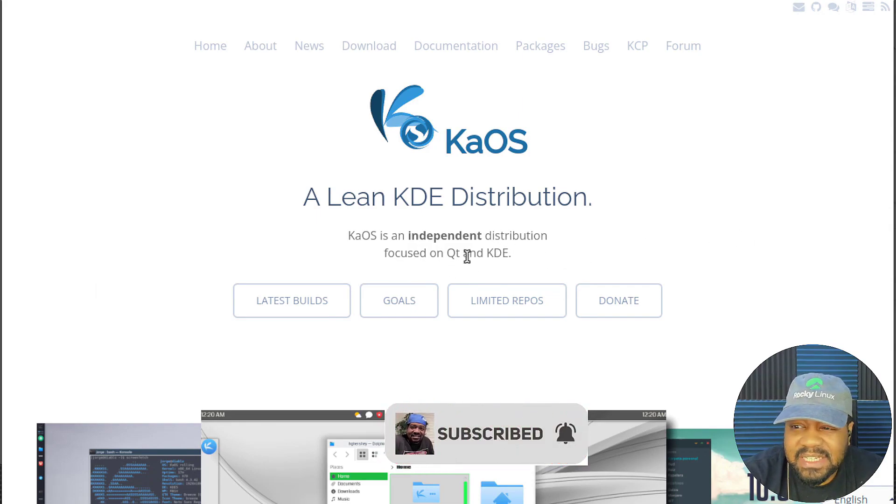
double_click(445, 236)
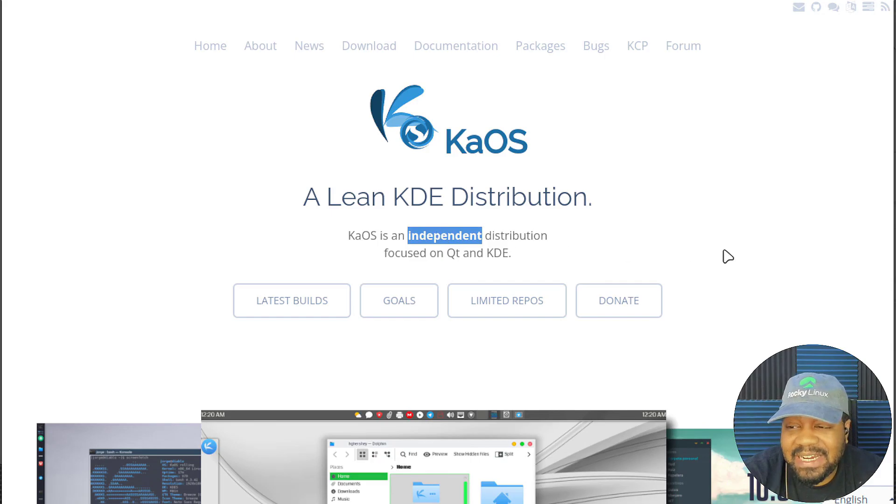
scroll(790, 297, "down", 10)
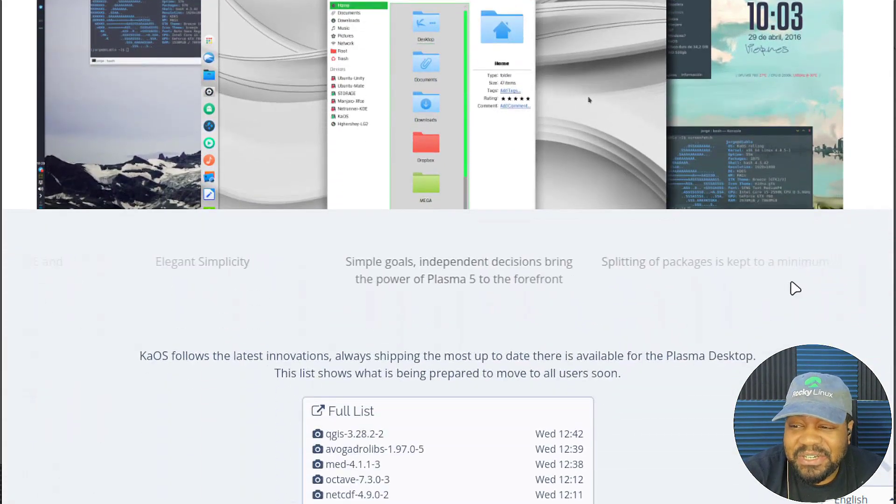
scroll(795, 288, "down", 3)
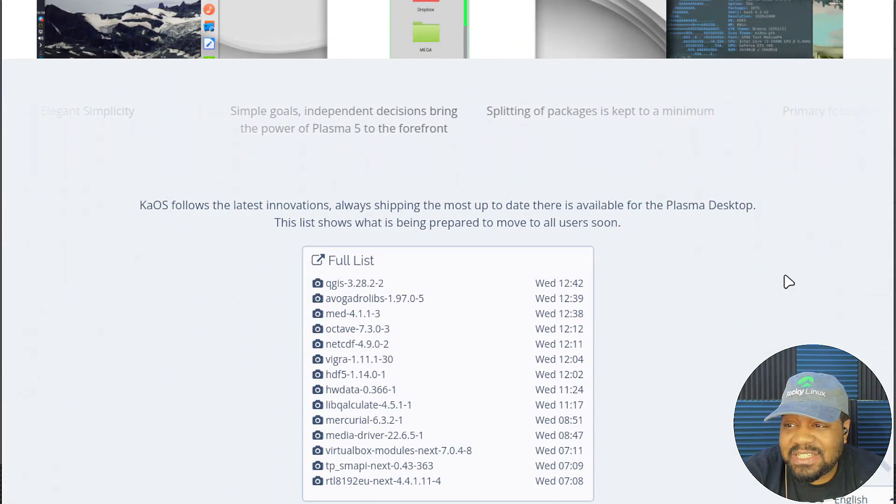
scroll(788, 282, "down", 1)
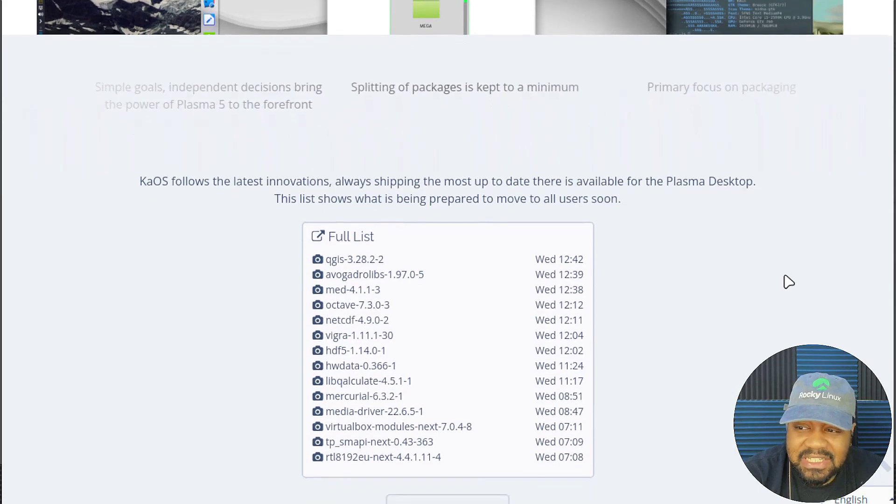
scroll(789, 282, "down", 3)
scroll(788, 282, "up", 4)
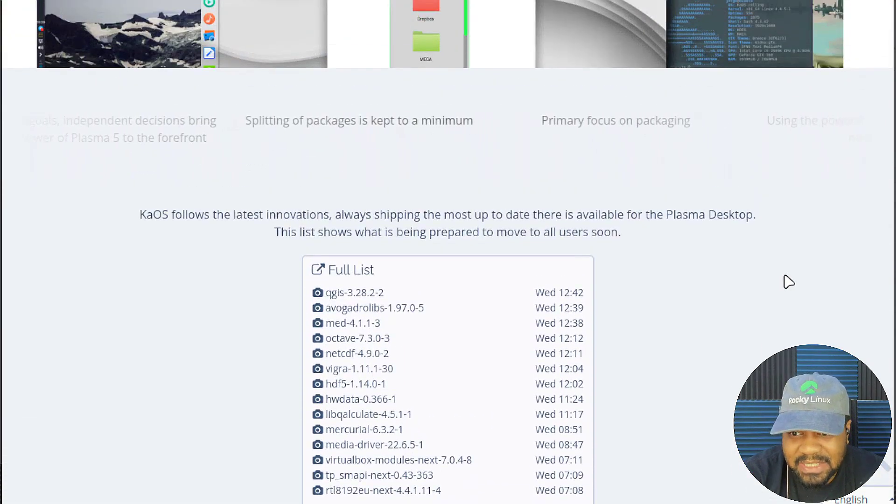
scroll(788, 281, "up", 11)
scroll(822, 204, "down", 20)
scroll(822, 205, "down", 20)
scroll(804, 205, "up", 10)
scroll(804, 205, "up", 3)
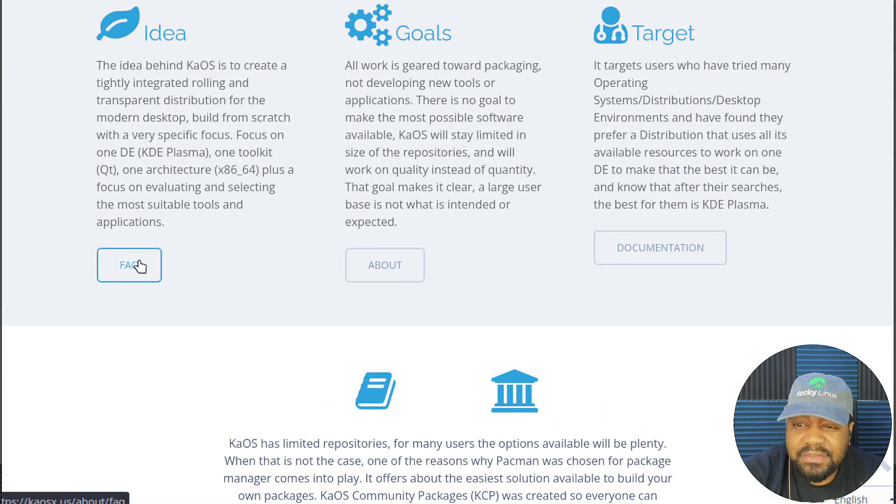
Step: Open the Target User & Hardware FAQ and highlight its introductory sentence
left_click(384, 264)
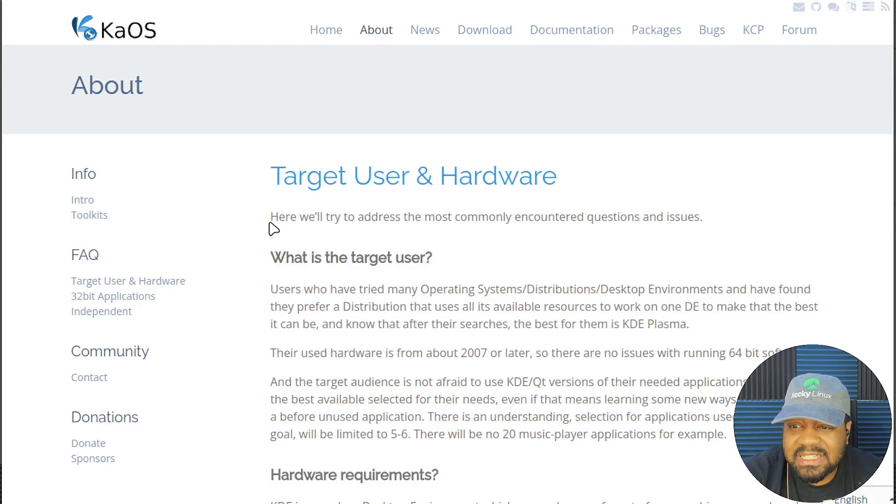
triple_click(691, 218)
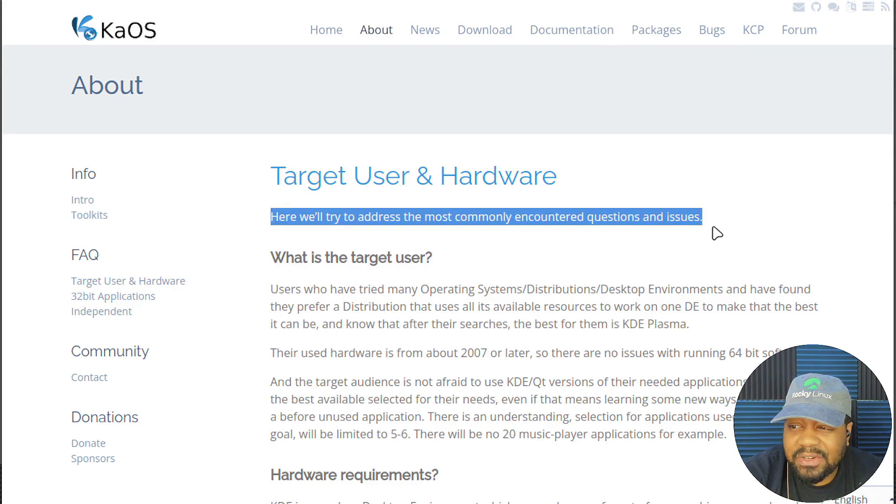
scroll(360, 307, "down", 2)
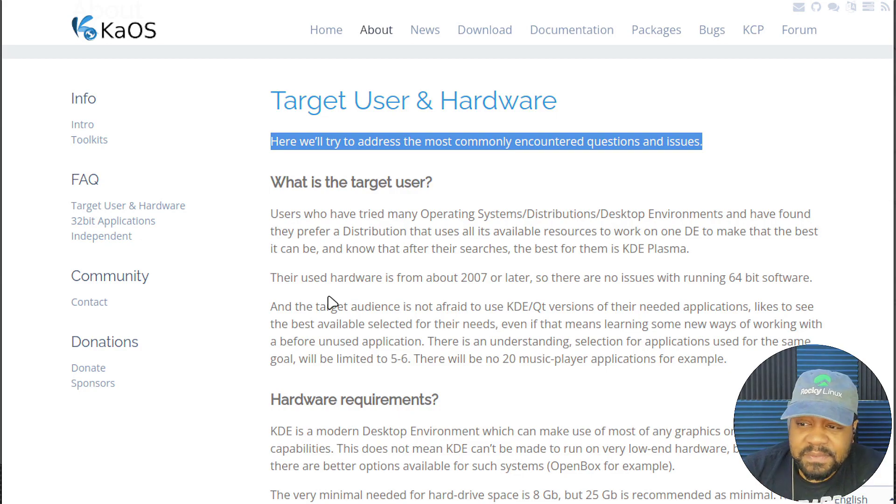
scroll(343, 299, "down", 1)
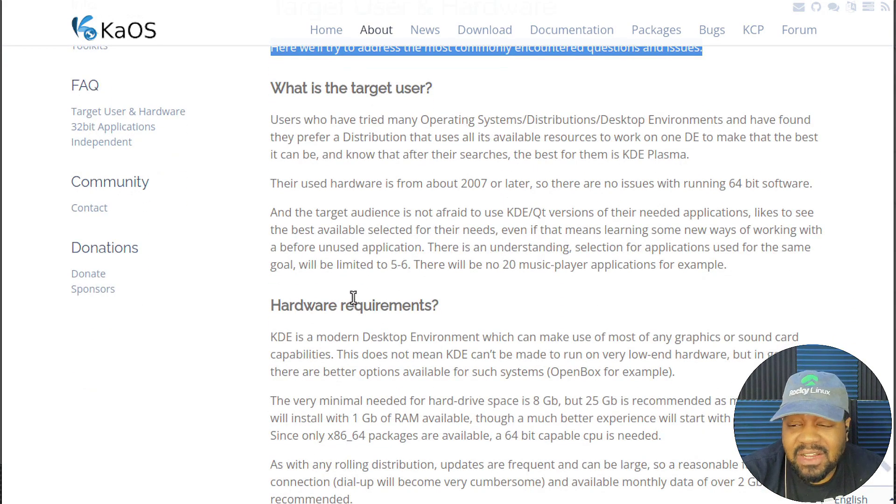
scroll(632, 296, "down", 2)
scroll(631, 293, "down", 2)
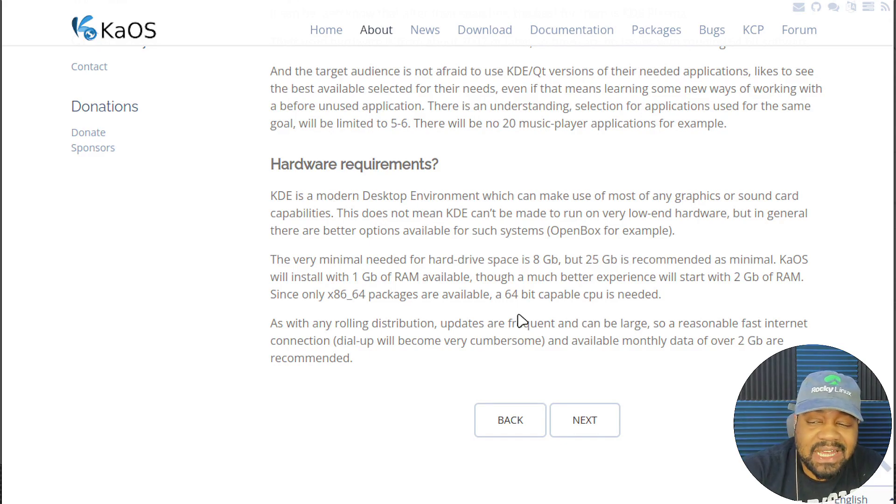
scroll(521, 321, "up", 7)
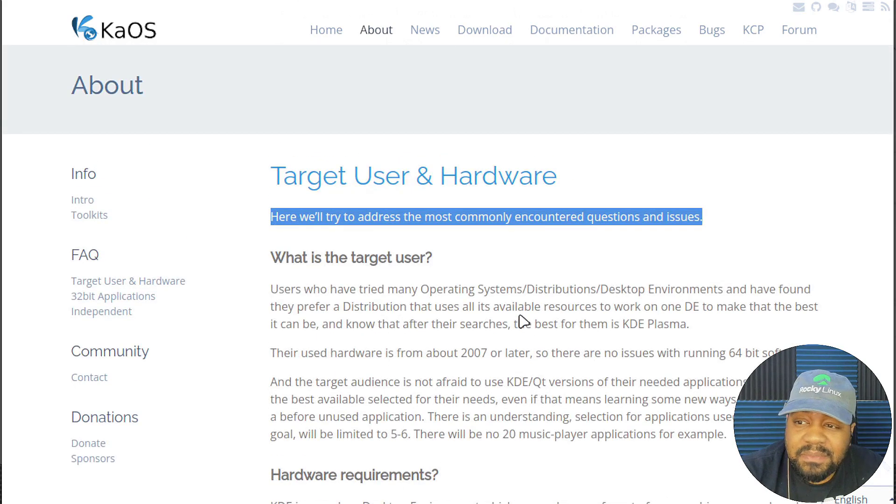
left_click(496, 33)
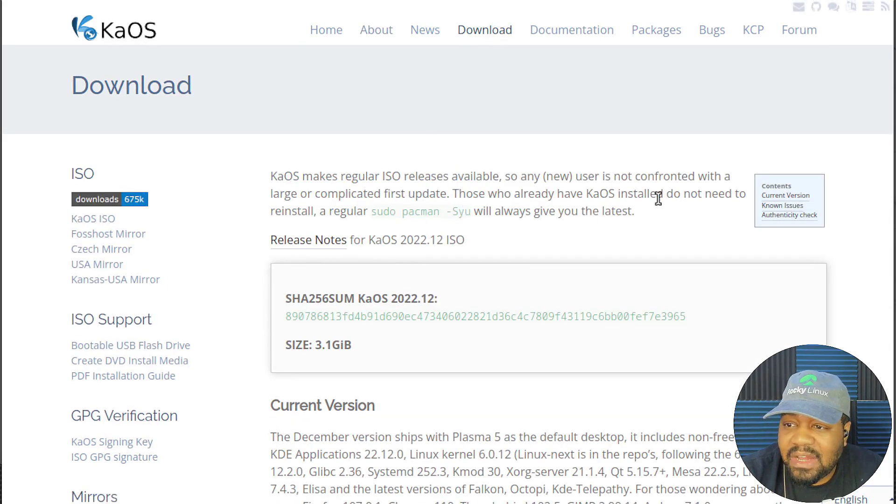
Step: Scroll through the KaOS Download page
scroll(662, 206, "down", 4)
scroll(662, 206, "down", 4)
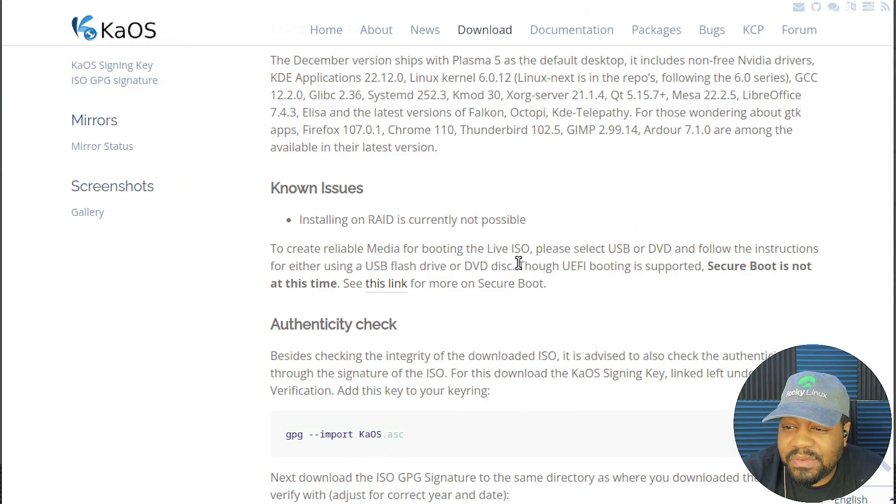
scroll(536, 264, "down", 8)
scroll(558, 267, "up", 16)
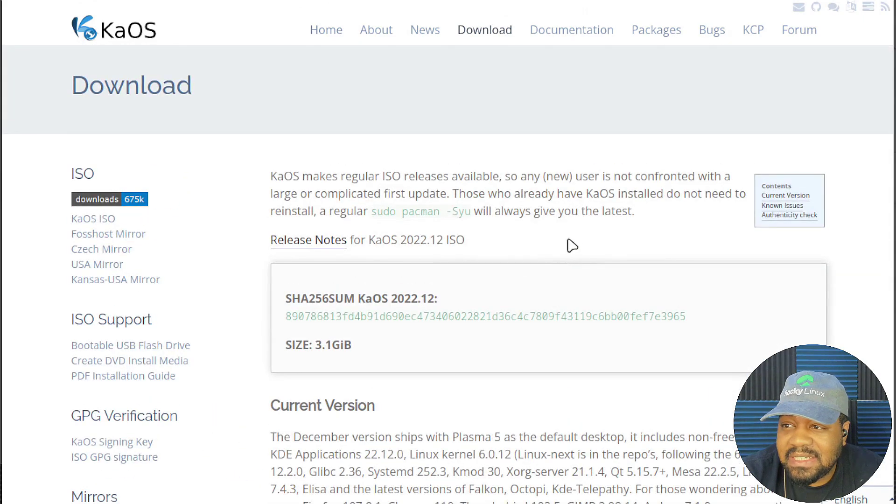
Step: Open the Documentation page and read the 'Asking and Reporting the Smart Way' guide
left_click(576, 32)
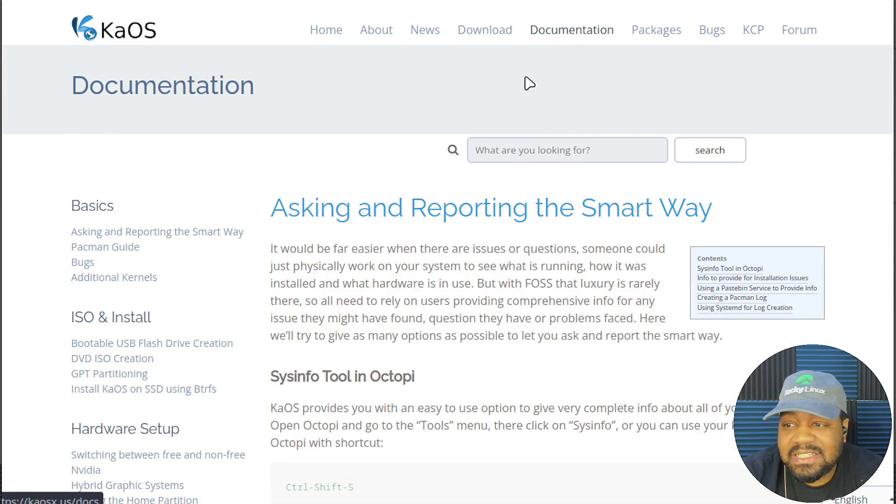
scroll(466, 256, "down", 2)
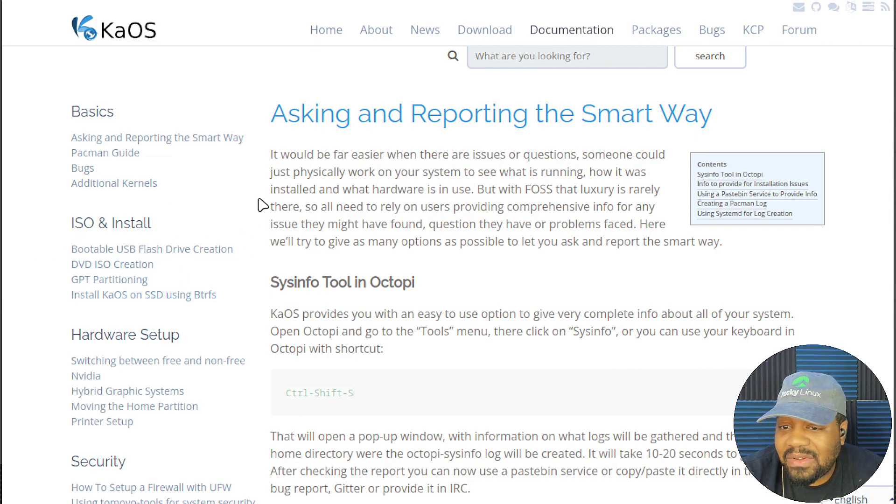
scroll(257, 209, "down", 4)
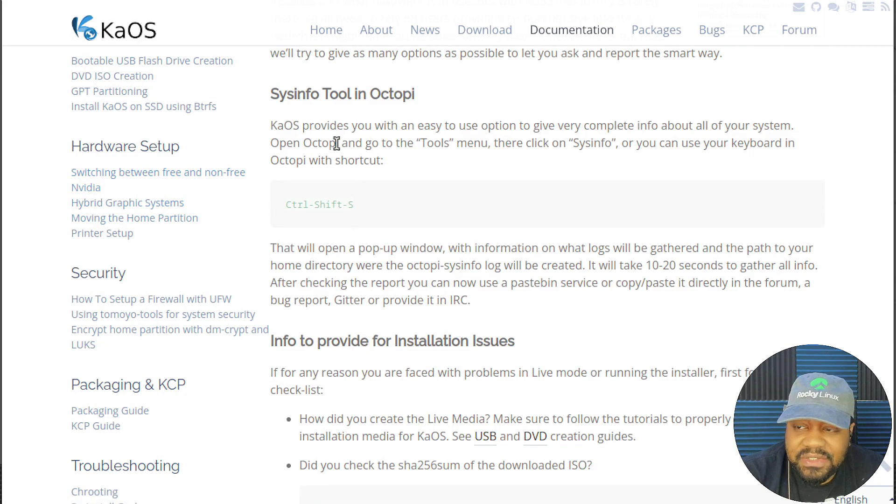
scroll(513, 185, "up", 5)
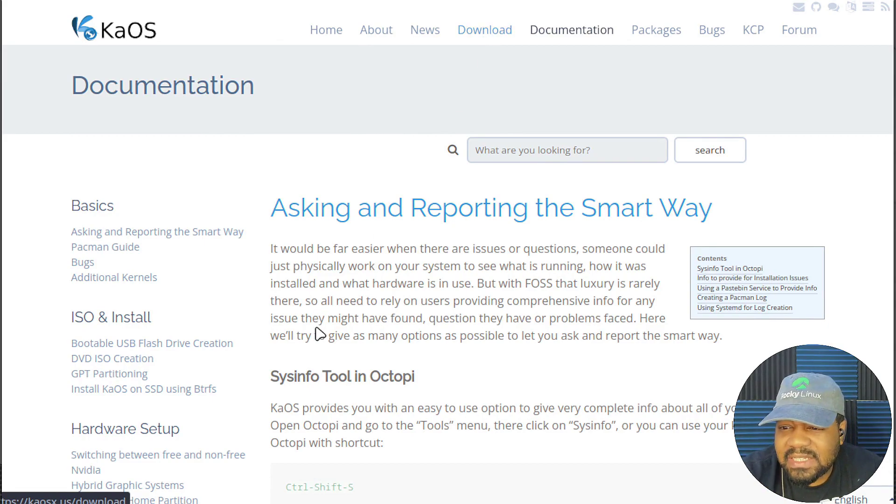
scroll(314, 317, "down", 10)
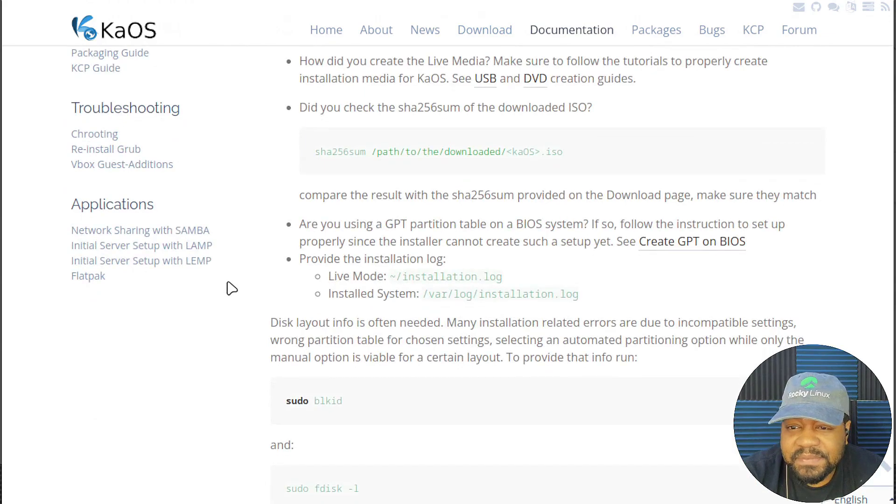
scroll(230, 286, "up", 15)
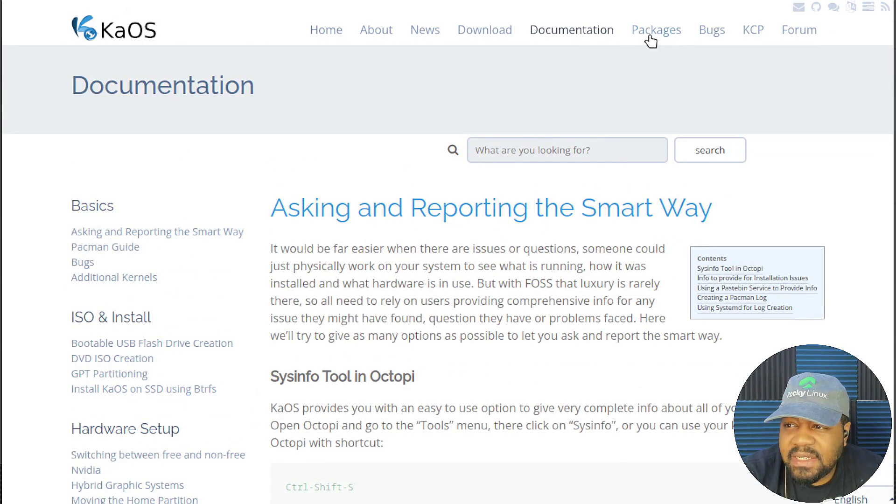
Step: Open the Online Package Viewer after briefly visiting the Bugs page
left_click(660, 32)
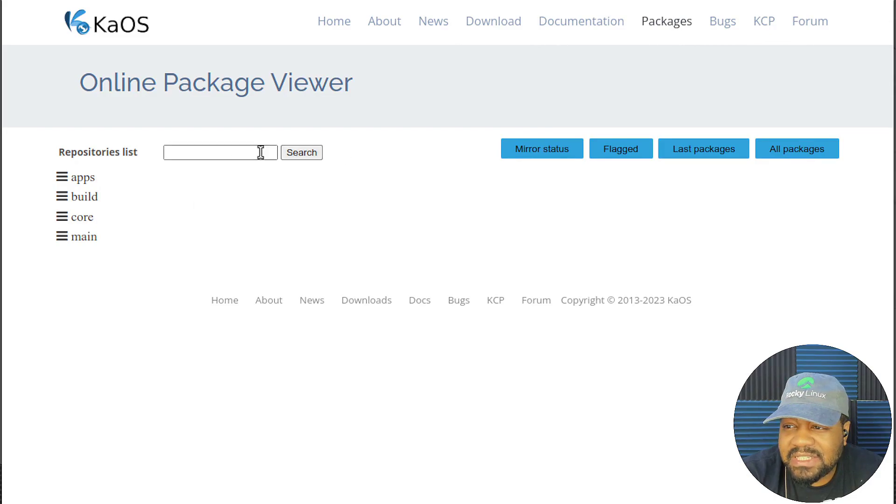
left_click(731, 27)
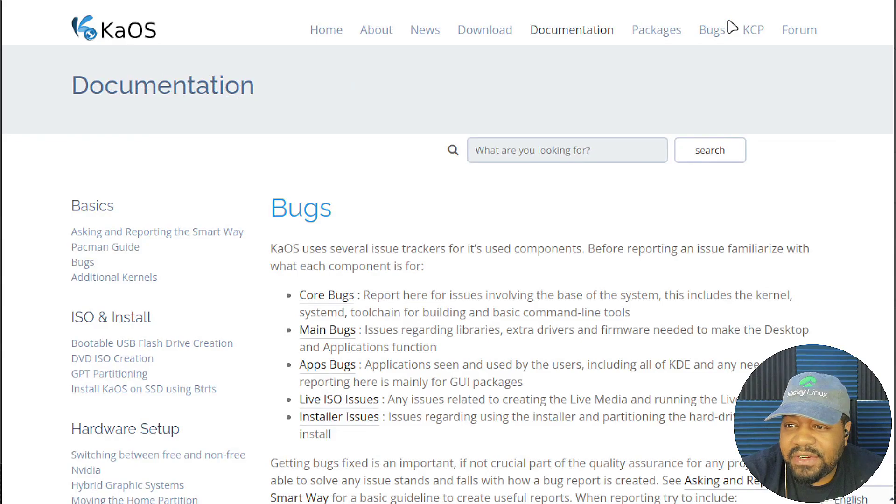
left_click(653, 31)
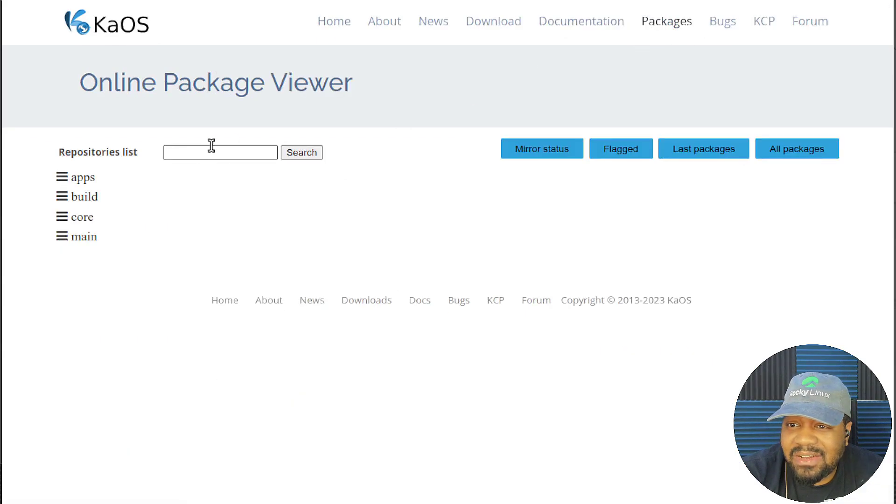
Step: Browse the apps repository packages, then return to the repositories list
left_click(67, 183)
scroll(359, 290, "down", 10)
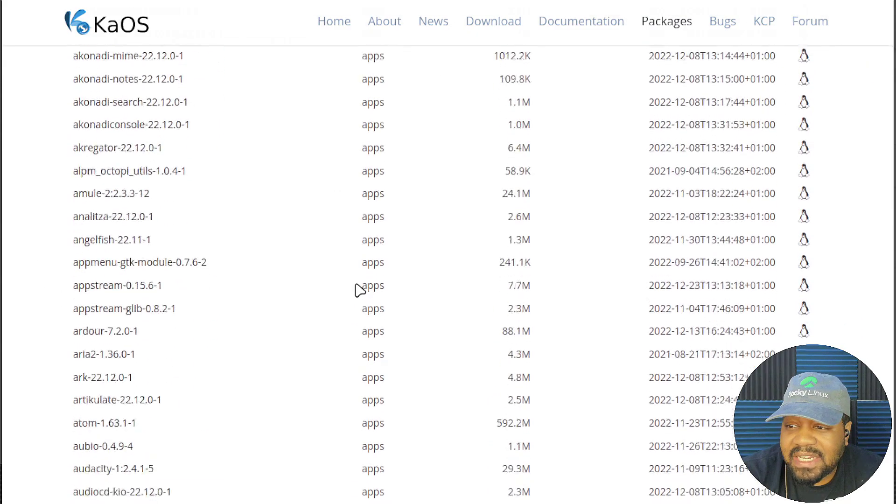
scroll(356, 290, "up", 10)
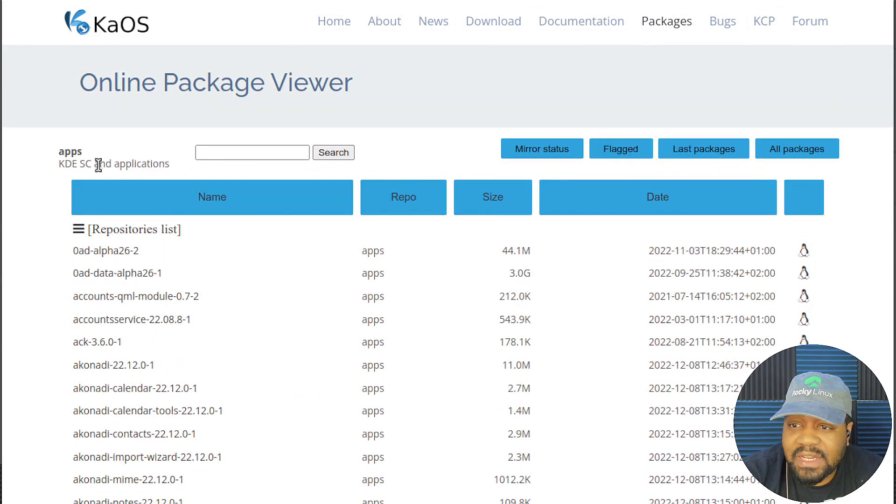
left_click(75, 229)
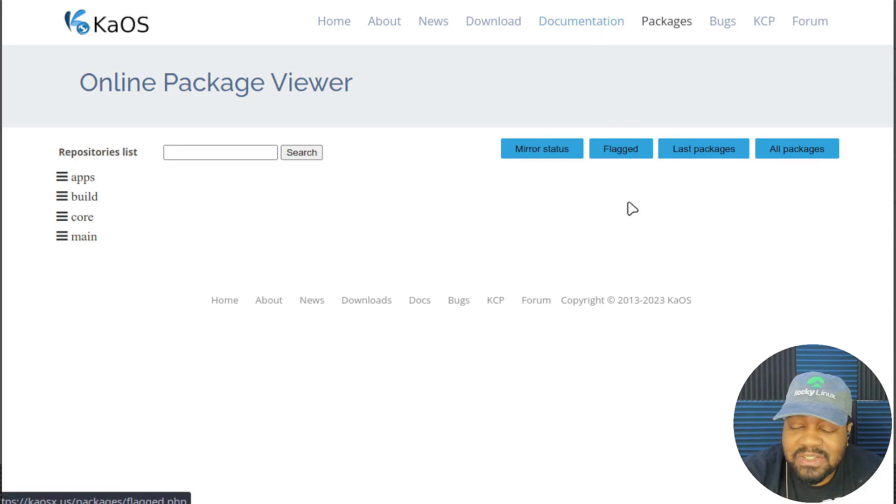
left_click(728, 23)
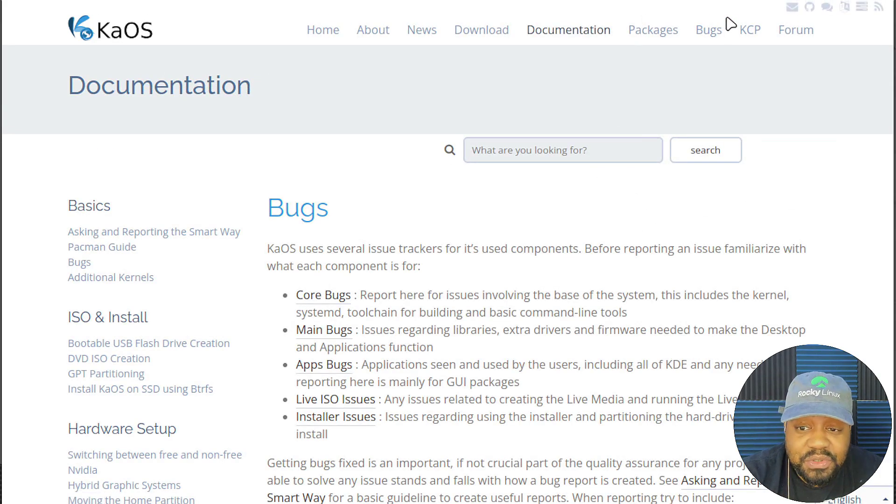
scroll(577, 280, "down", 4)
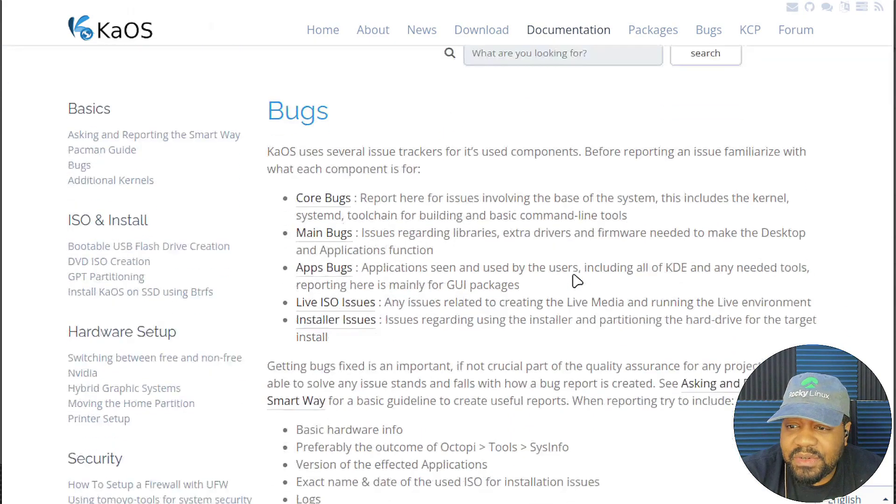
scroll(576, 276, "up", 3)
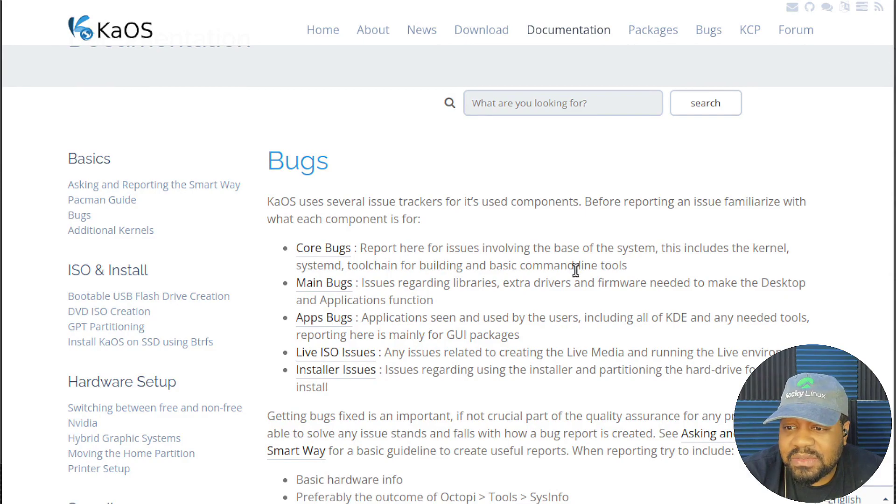
scroll(576, 273, "down", 2)
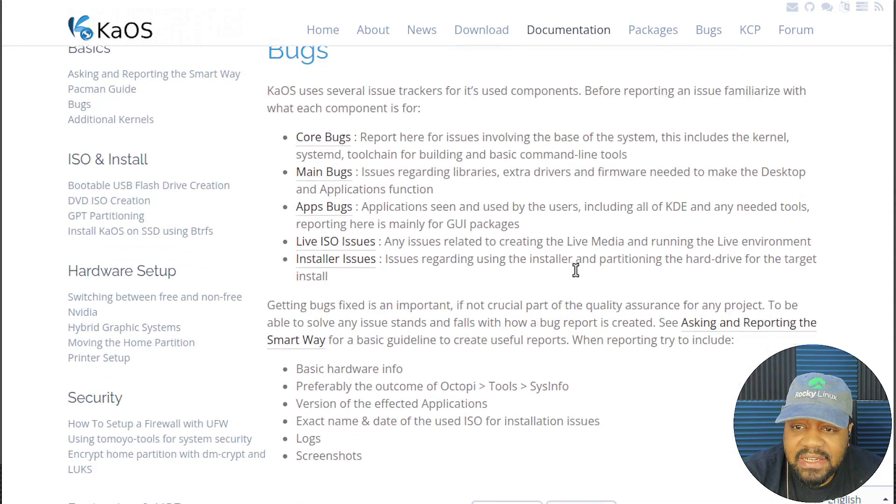
scroll(578, 279, "up", 3)
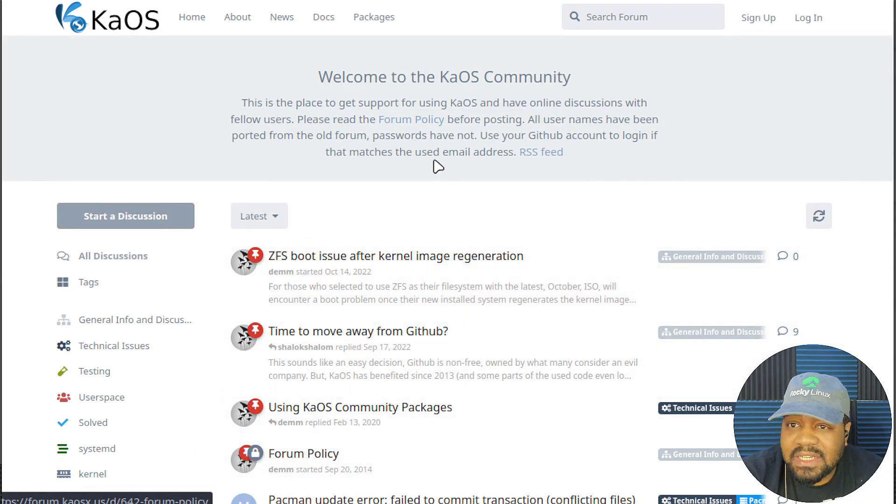
key("alt+Left")
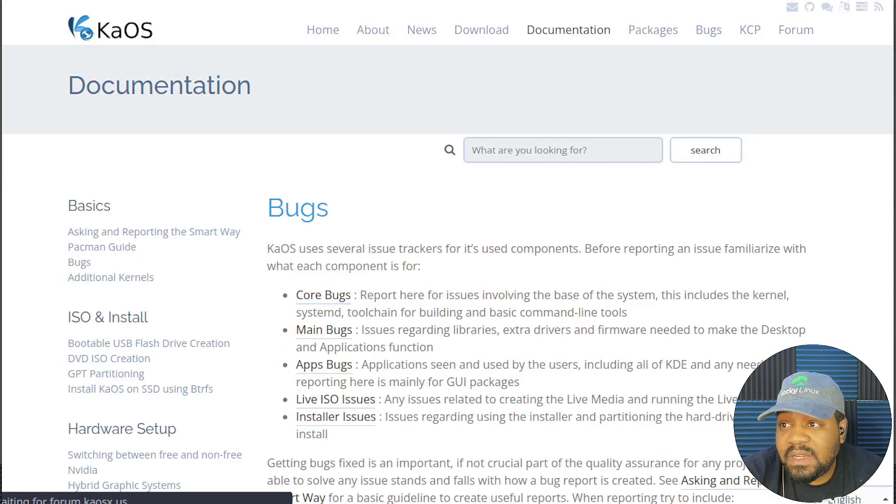
key("alt+Left")
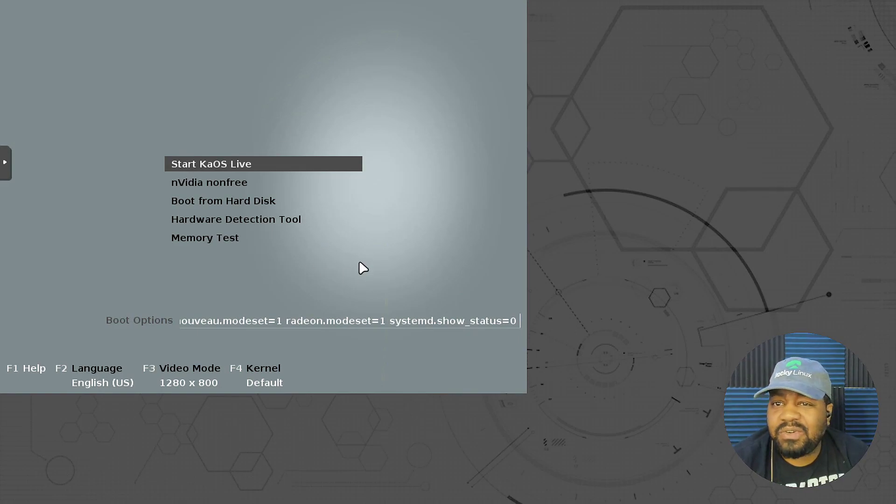
Step: Browse the nVidia, Hard Disk, Hardware Detection and Memory Test entries, then boot Start KaOS Live
key("Down")
key("Up")
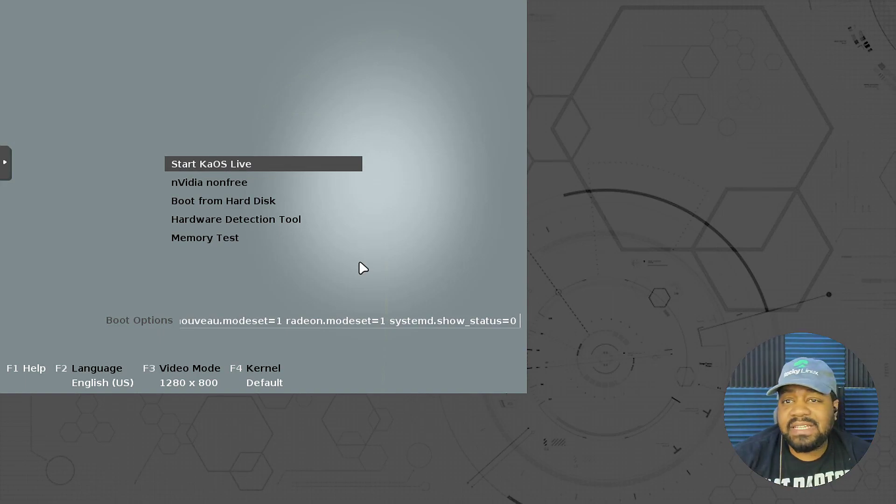
key("Down")
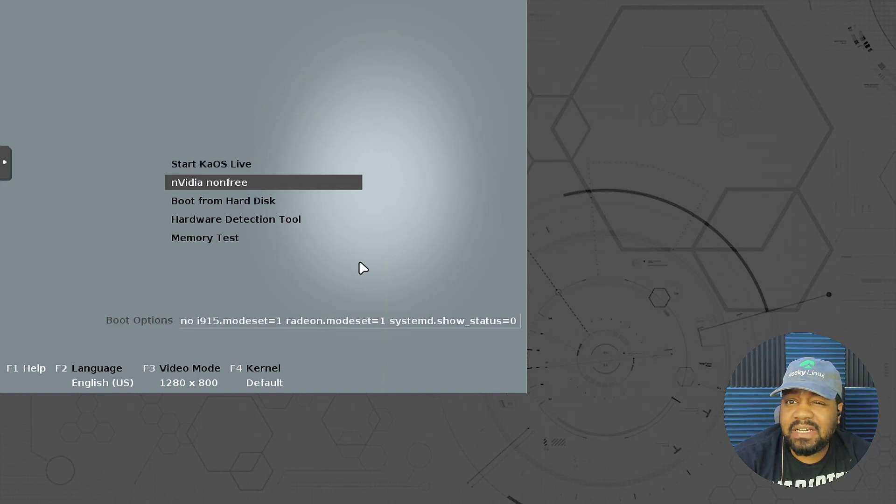
key("Down")
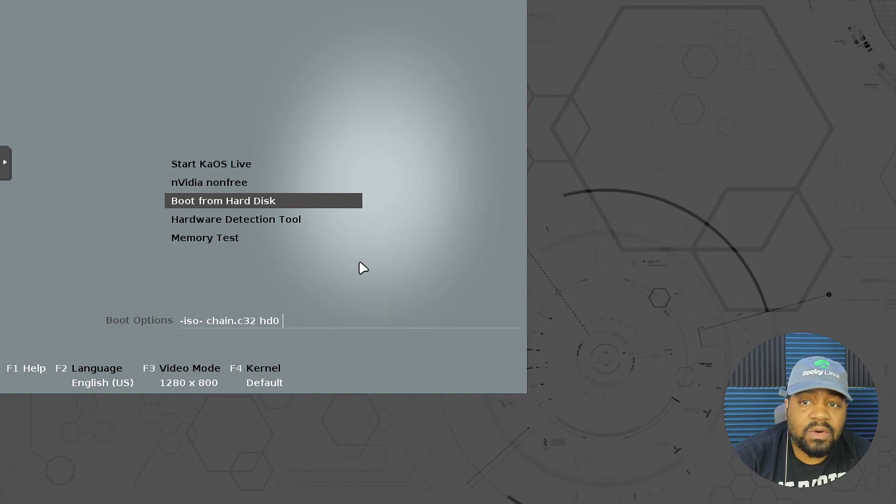
key("Down")
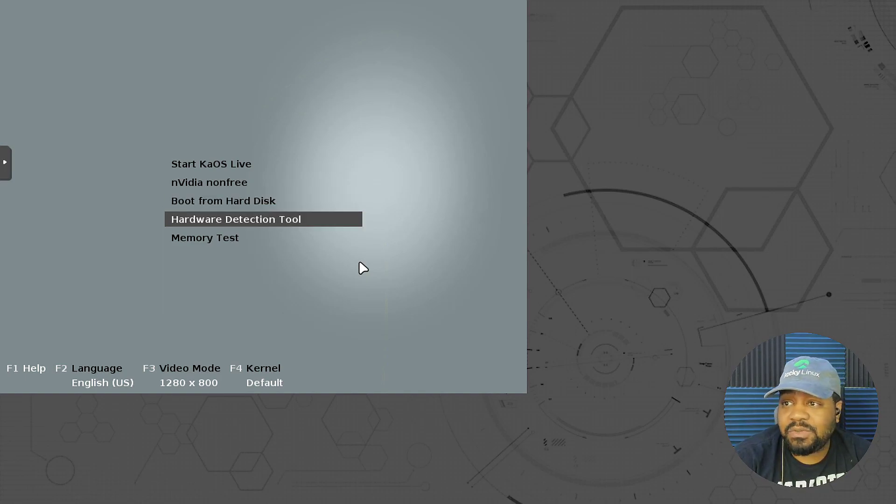
key("Down")
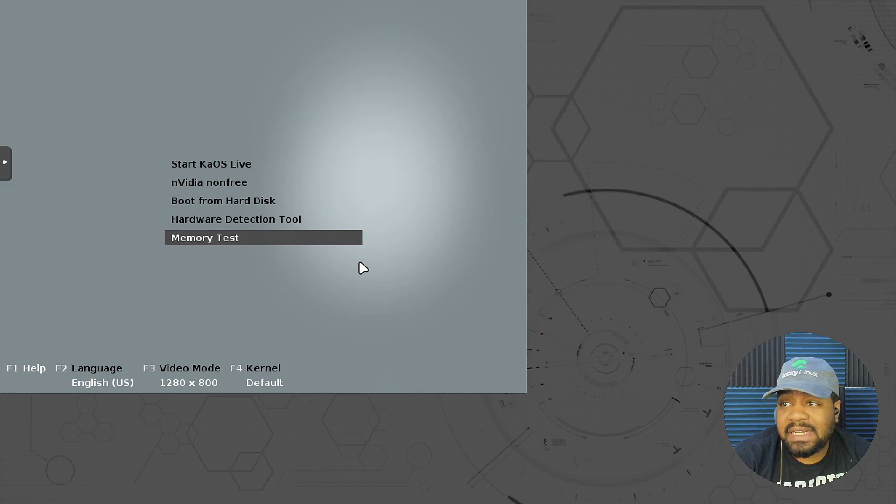
key("Up")
key("Up")
key("Up")
key("Up")
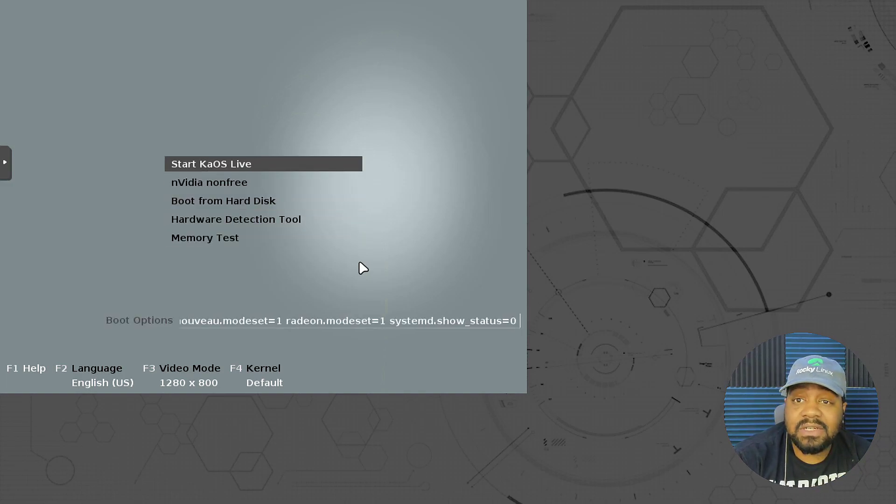
key("Return")
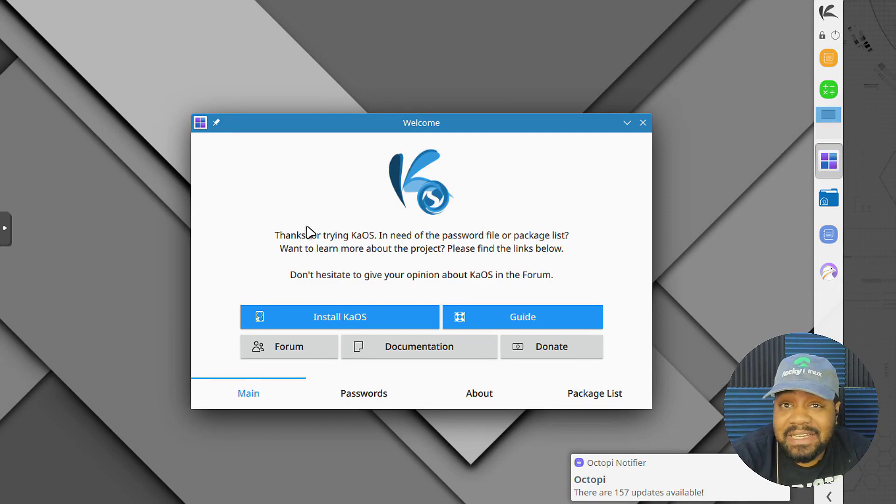
Step: Set the display resolution to 1360x768, keep the new configuration, and close System Settings
right_click(724, 303)
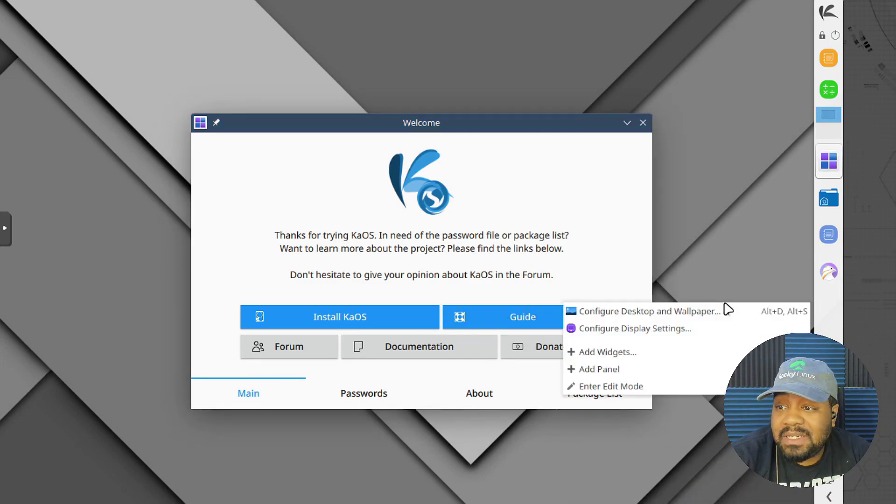
left_click(663, 329)
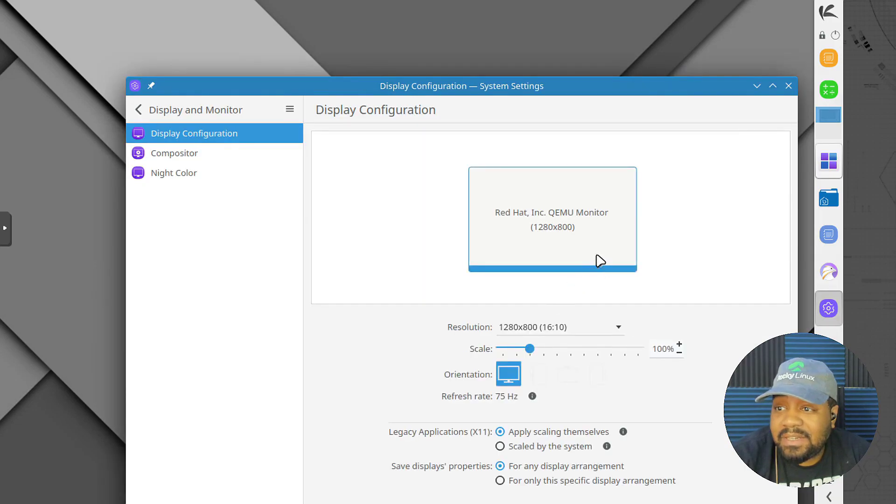
left_click(620, 329)
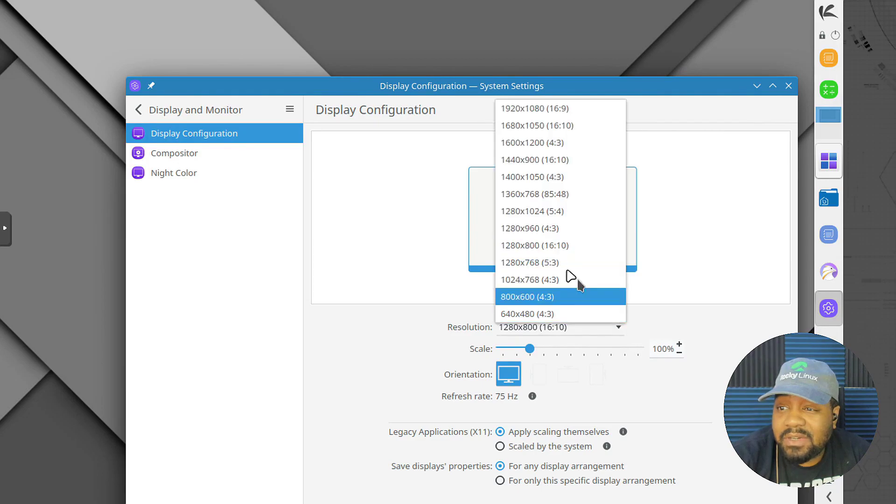
left_click(535, 194)
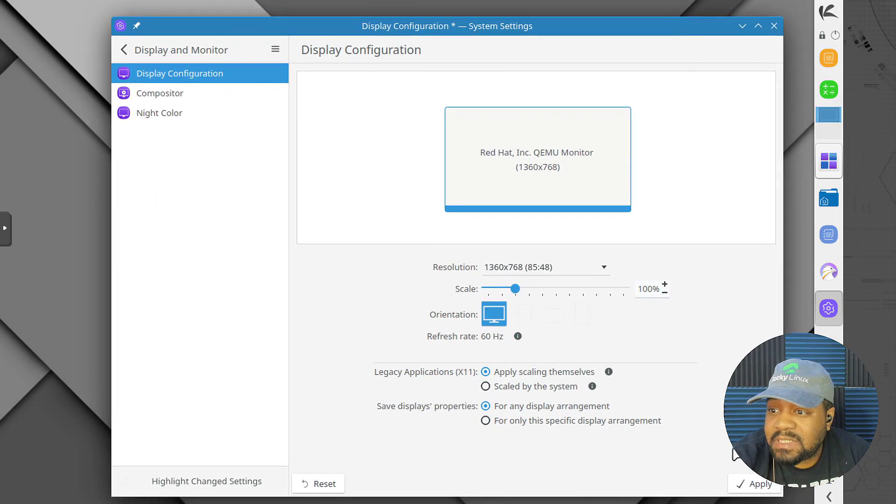
left_click(752, 483)
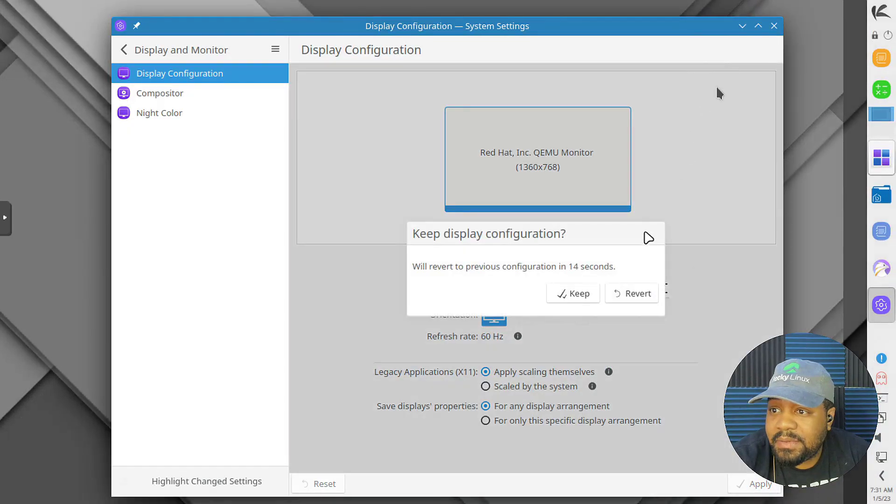
left_click(584, 296)
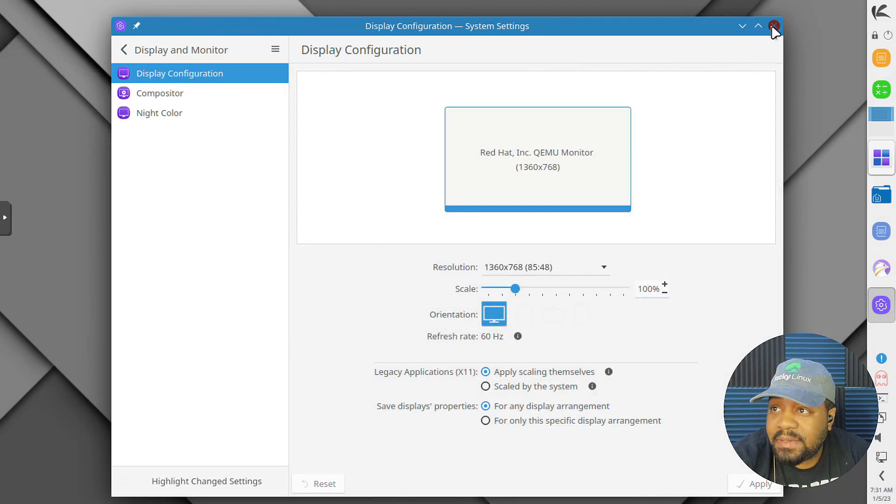
left_click(773, 26)
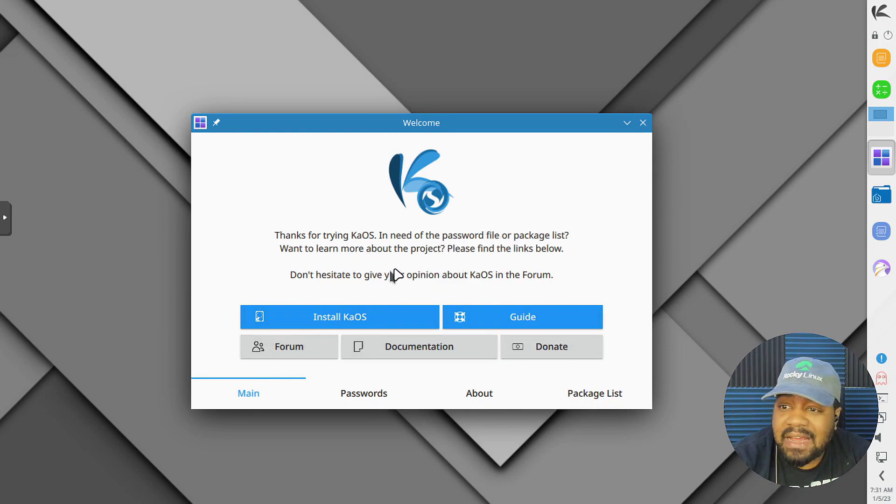
Step: Look through the live-session logins, About KaOS and package list, then return to the main Welcome page
left_click(371, 404)
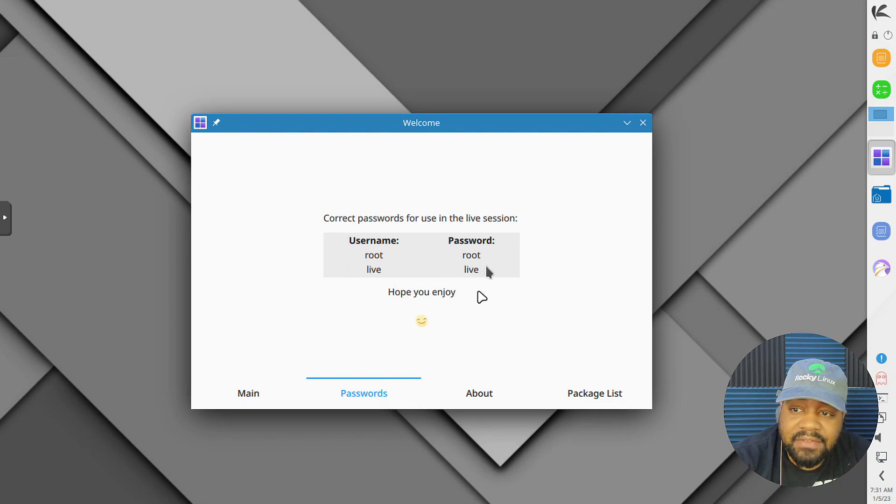
left_click(499, 396)
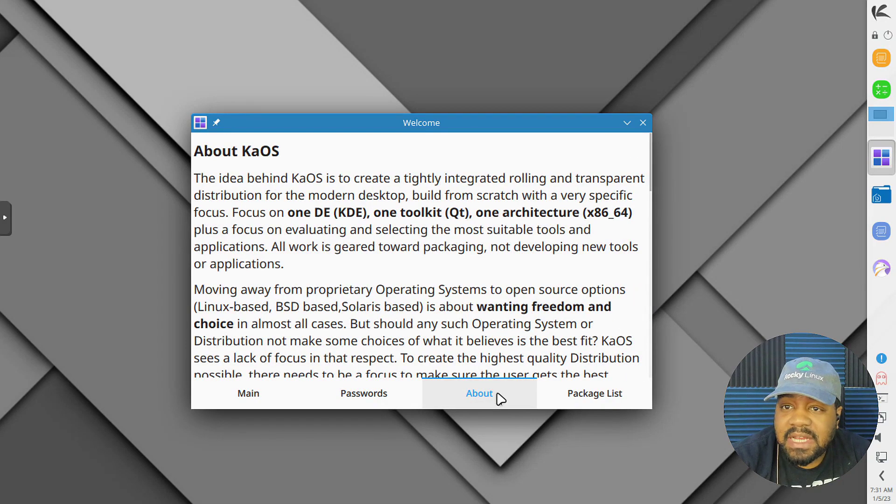
scroll(456, 270, "down", 10)
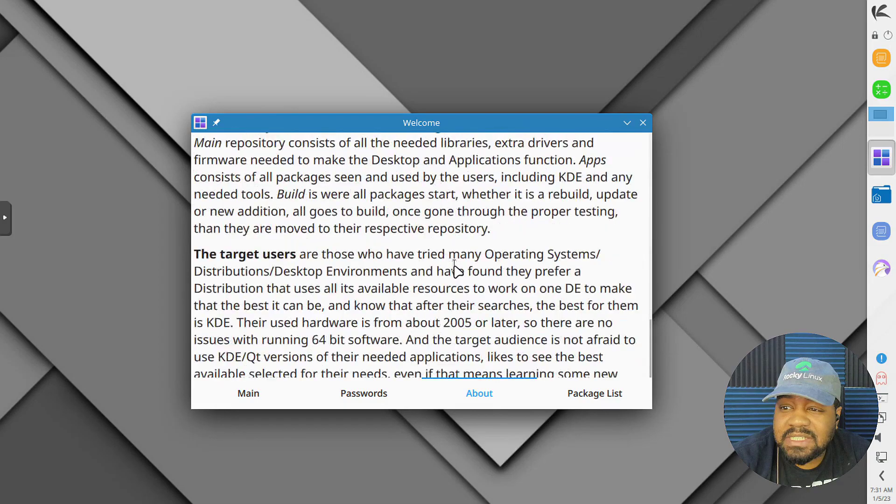
scroll(456, 270, "down", 3)
scroll(456, 270, "up", 13)
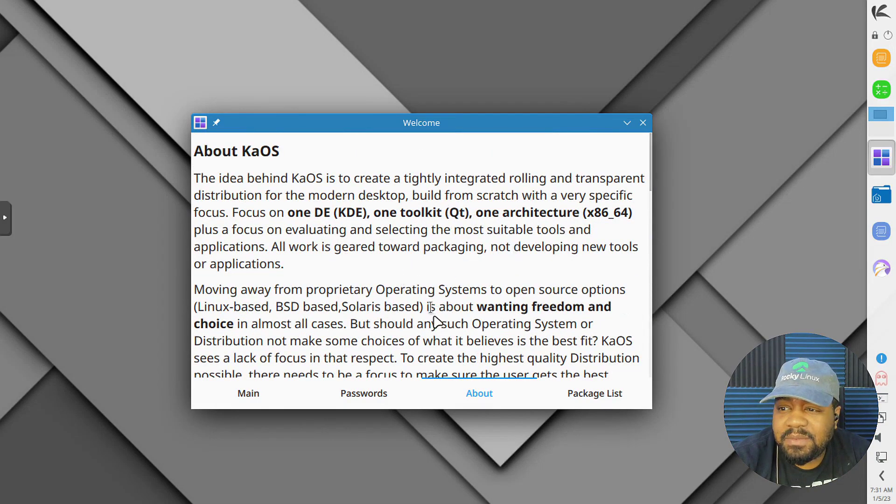
left_click(596, 394)
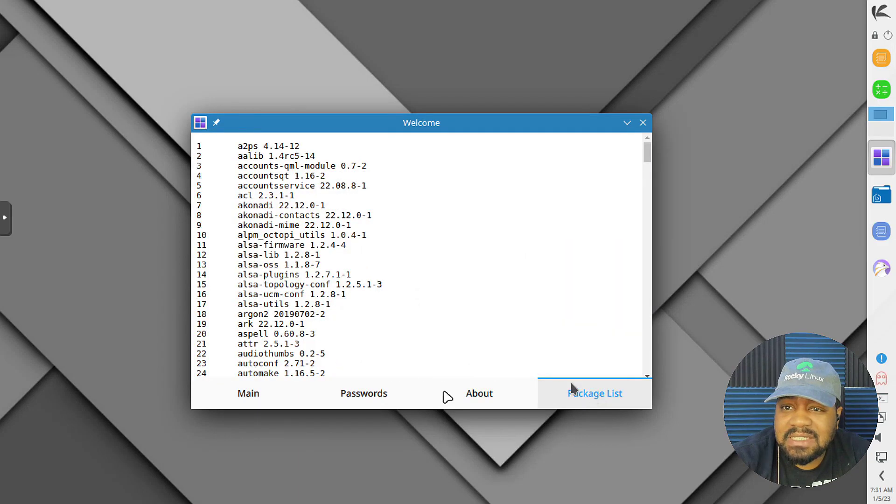
left_click(269, 397)
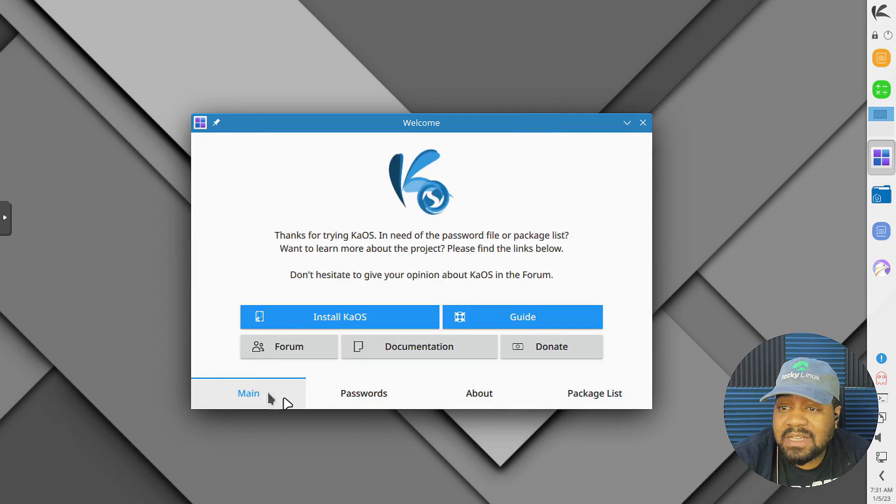
Step: Launch the KaOS installer and advance past its Welcome page to Location
left_click(363, 318)
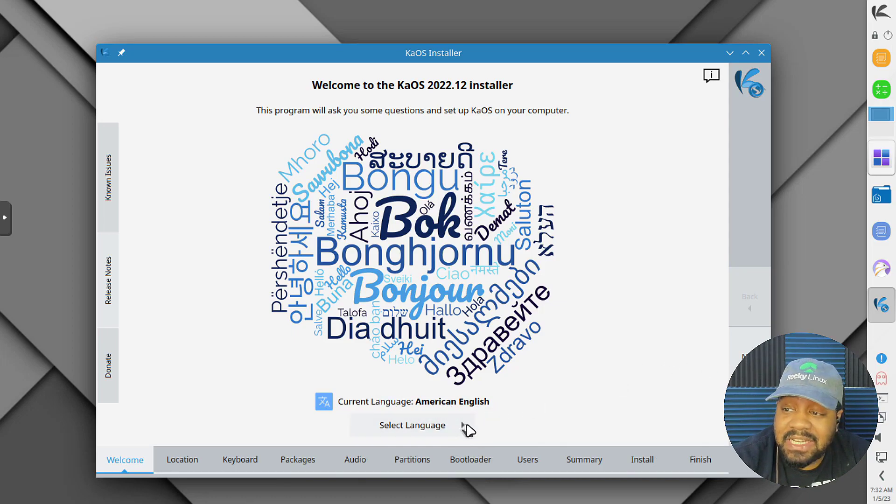
key("alt+n")
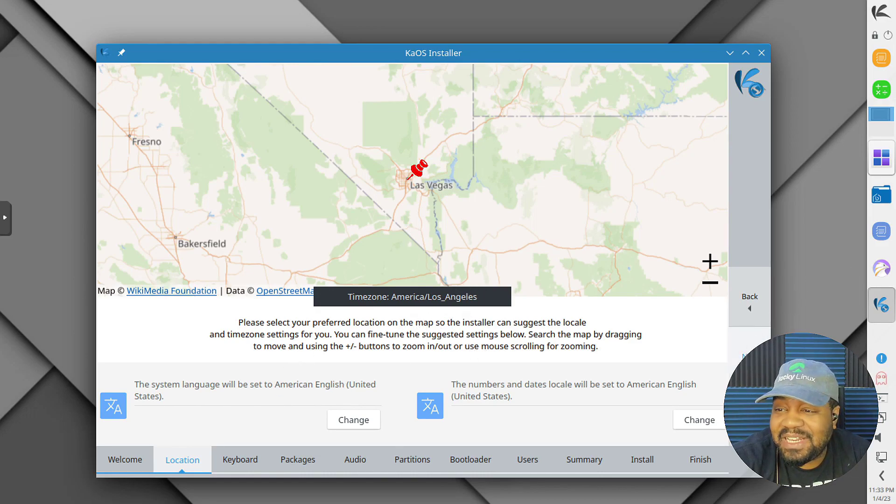
Step: Accept the America/Los_Angeles location and English (US) keyboard to reach Packages
left_click(750, 359)
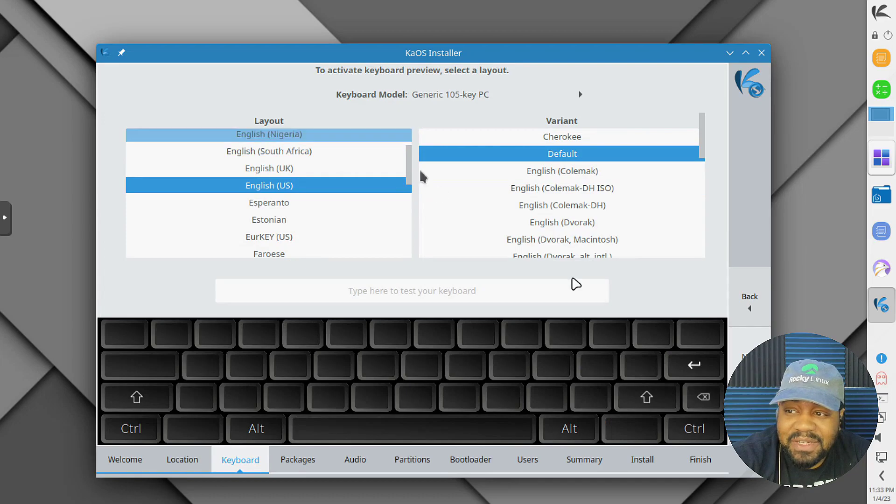
left_click(750, 359)
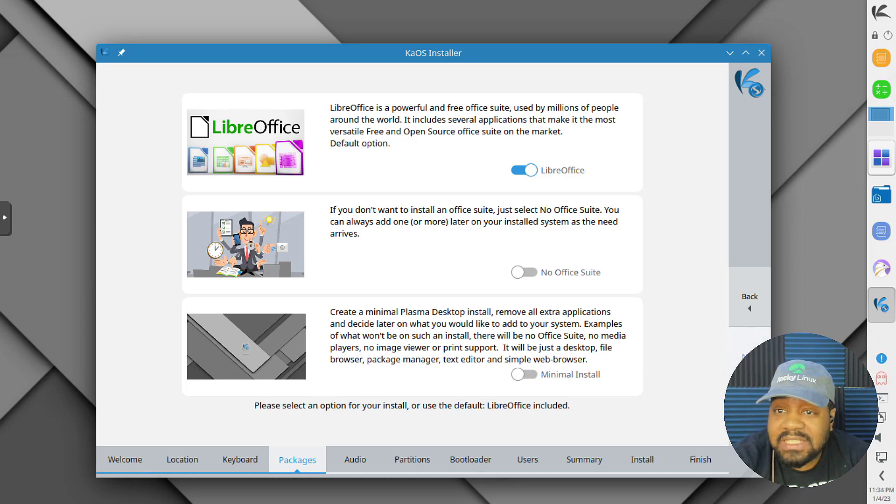
Step: Keep the LibreOffice and Pipewire audio defaults and continue toward partitioning
left_click(749, 355)
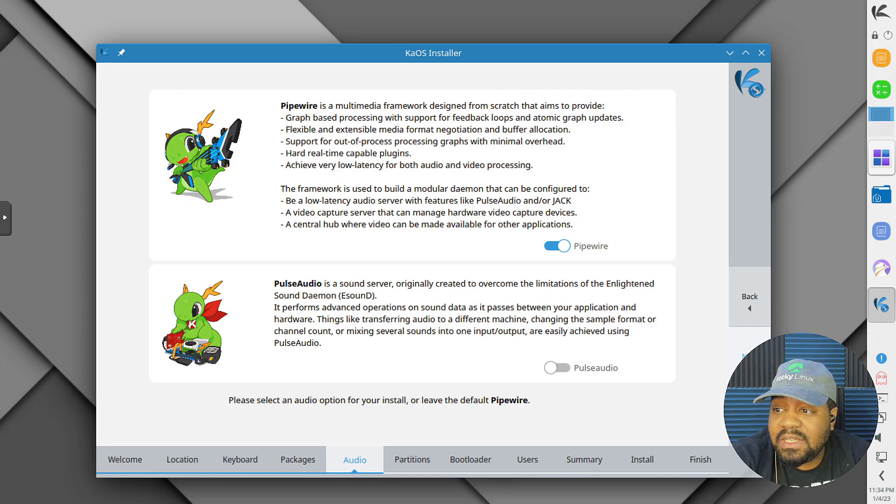
left_click(749, 357)
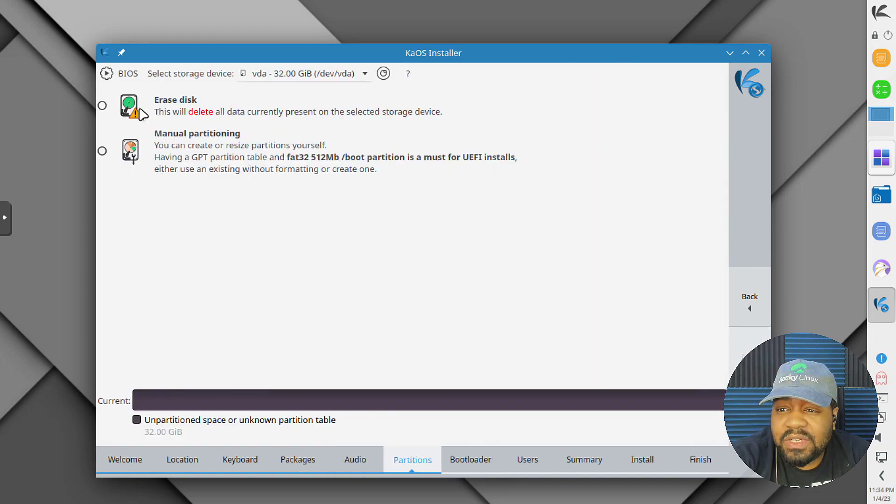
Step: Choose Erase disk with swap to file and an ext4 filesystem, then continue to Bootloader
left_click(101, 108)
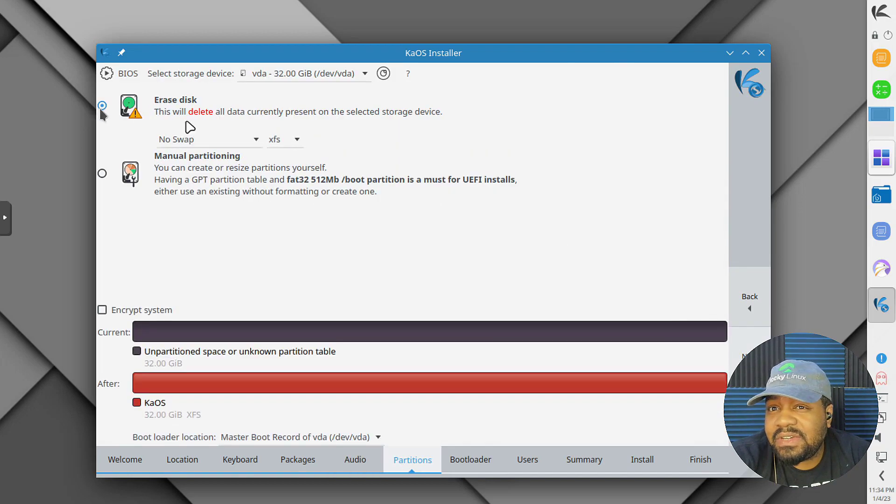
left_click(255, 143)
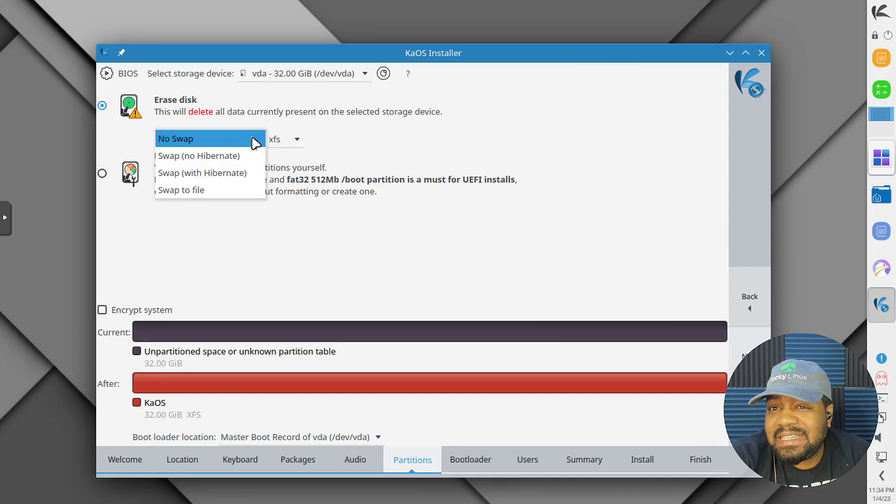
left_click(225, 190)
left_click(295, 148)
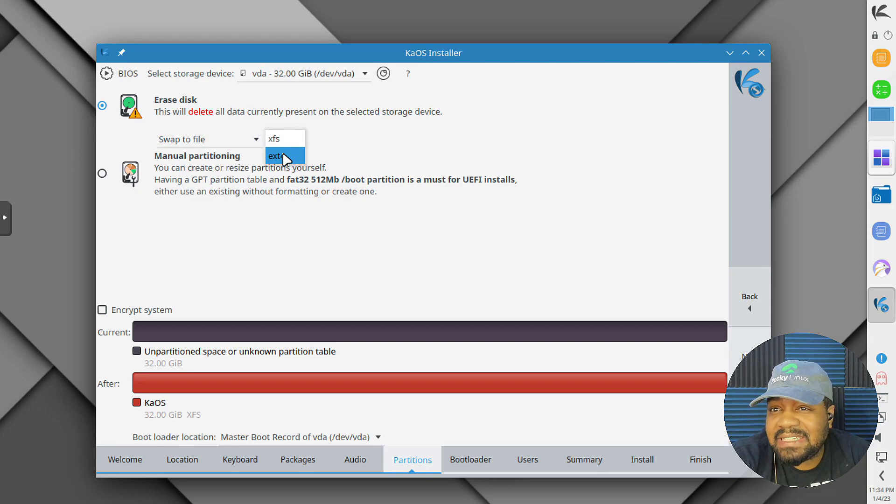
left_click(283, 158)
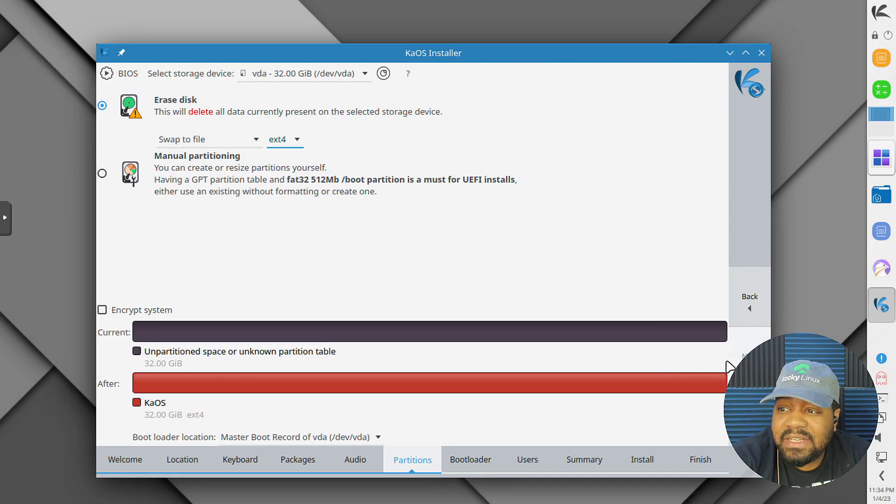
key("alt+n")
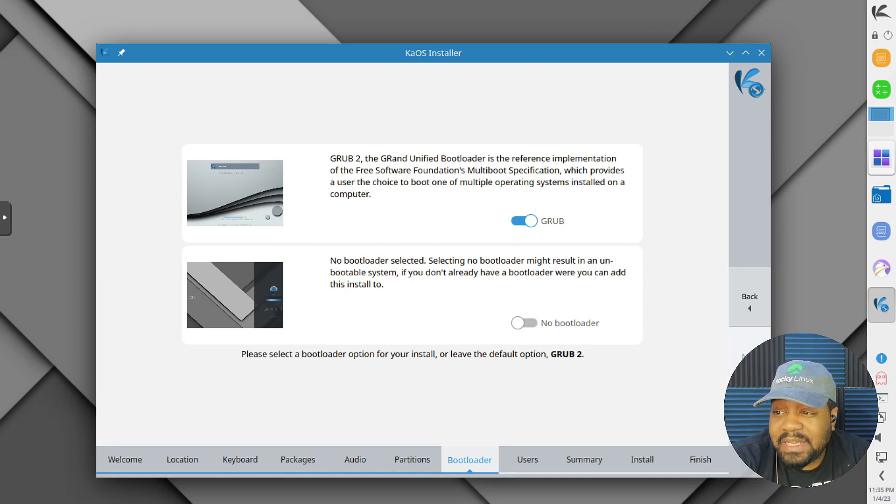
Step: Keep GRUB, enter the user's full name, and set the computer name to kaos
left_click(749, 357)
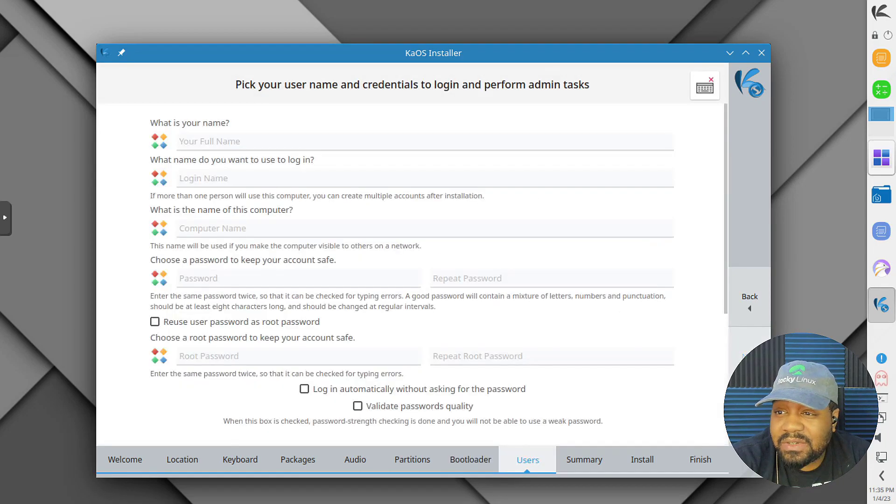
left_click(252, 139)
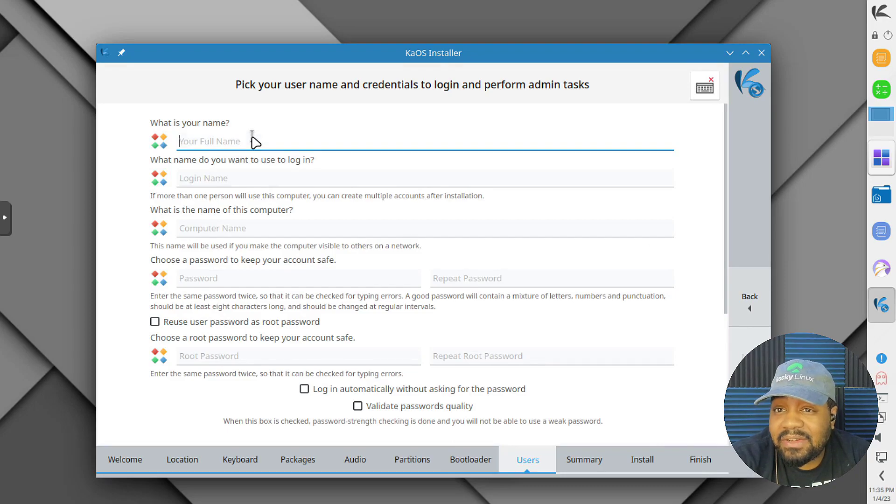
type("josh")
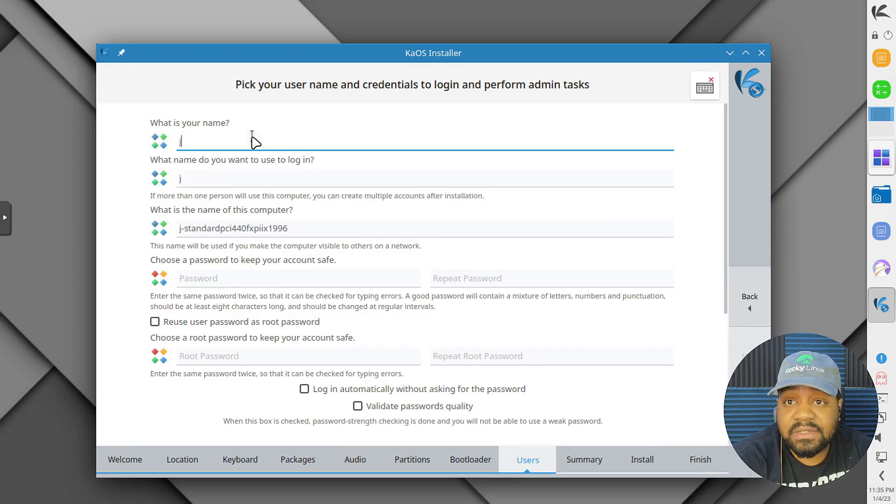
key("Tab")
key("Tab")
key("BackSpace")
key("BackSpace")
key("BackSpace")
key("BackSpace")
key("BackSpace")
key("BackSpace")
key("BackSpace")
key("BackSpace")
key("BackSpace")
key("BackSpace")
key("BackSpace")
key("BackSpace")
key("BackSpace")
key("BackSpace")
key("BackSpace")
key("BackSpace")
key("BackSpace")
key("BackSpace")
key("BackSpace")
key("BackSpace")
key("BackSpace")
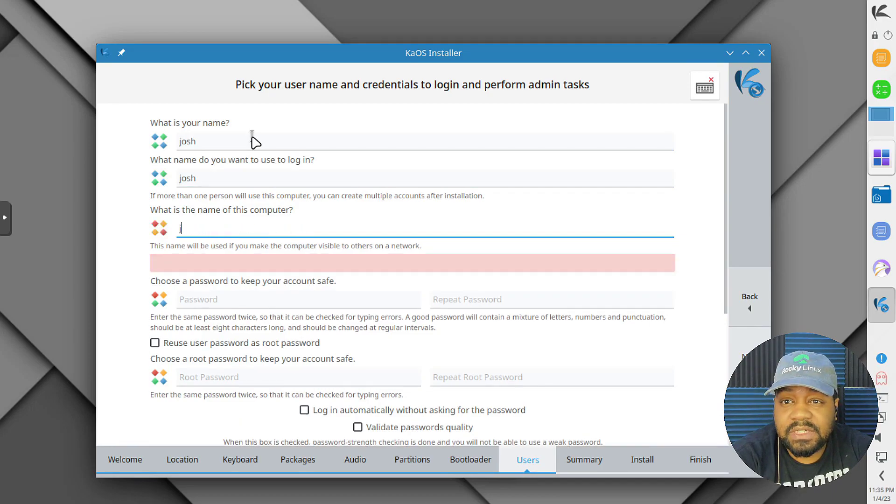
type("kaos")
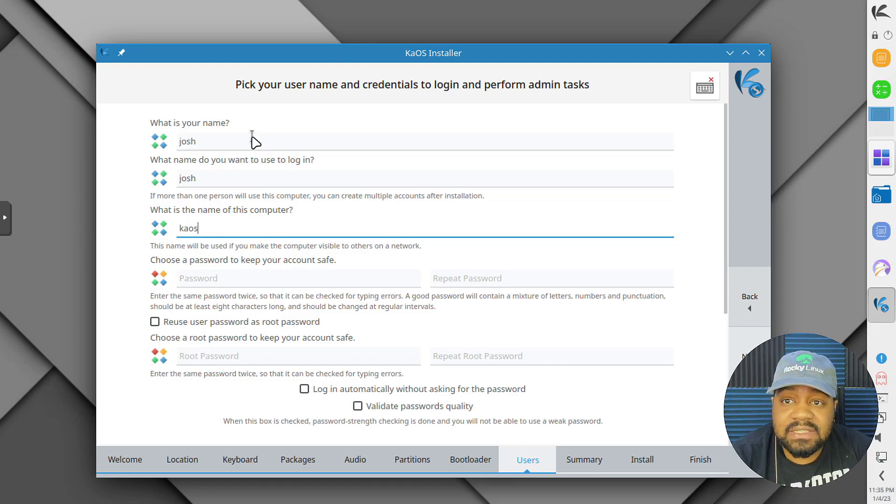
Step: Enter the account password and its confirmation
left_click(242, 283)
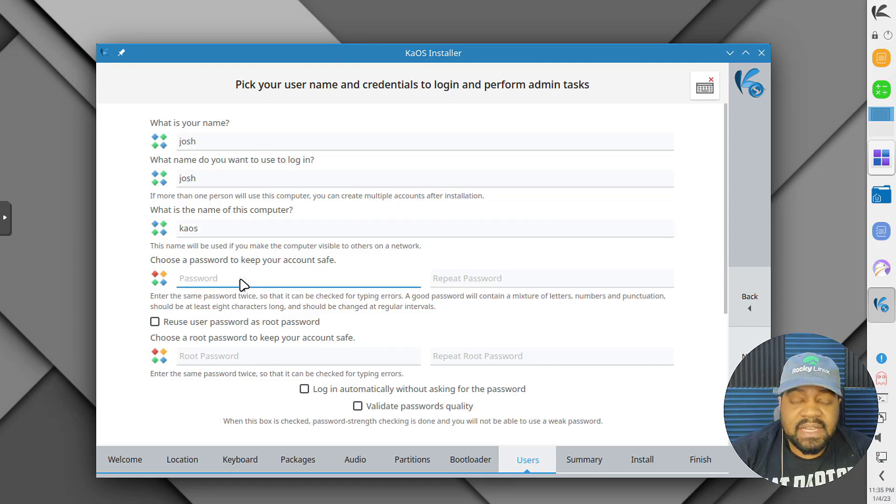
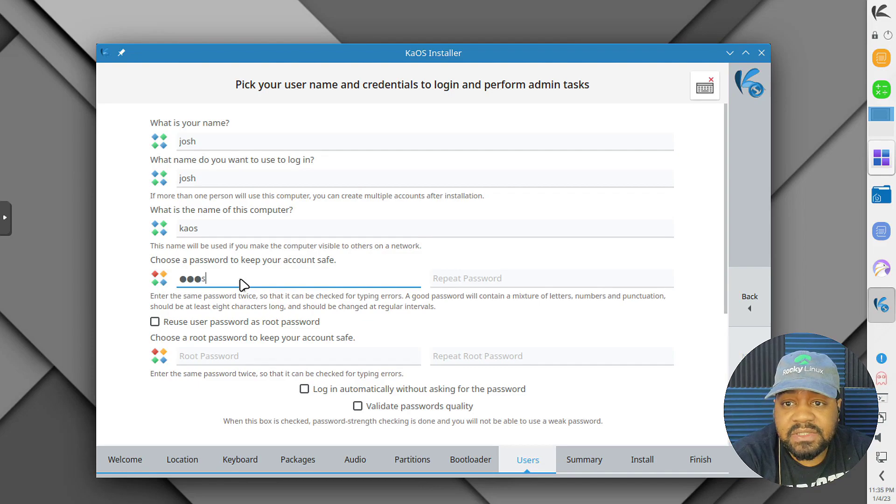
left_click(482, 280)
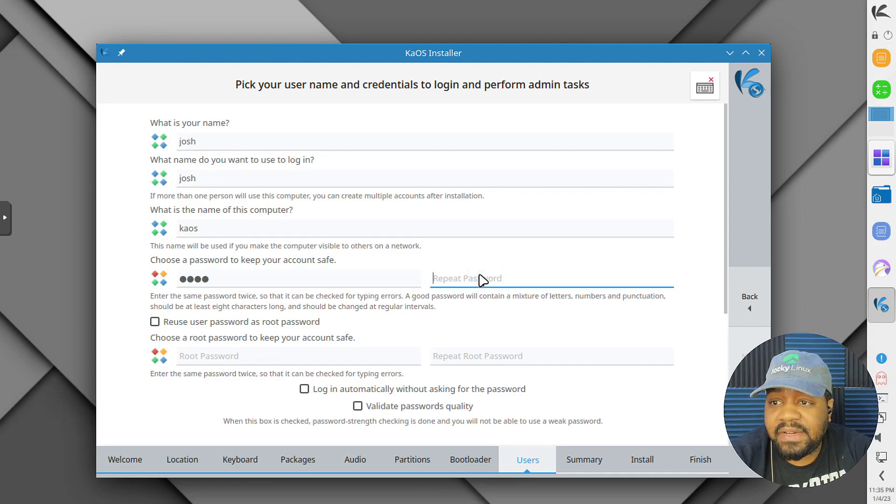
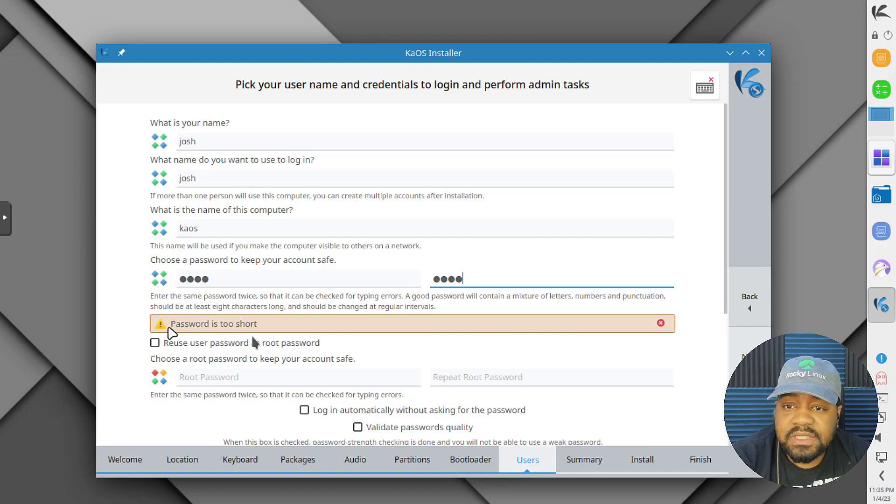
left_click(256, 283)
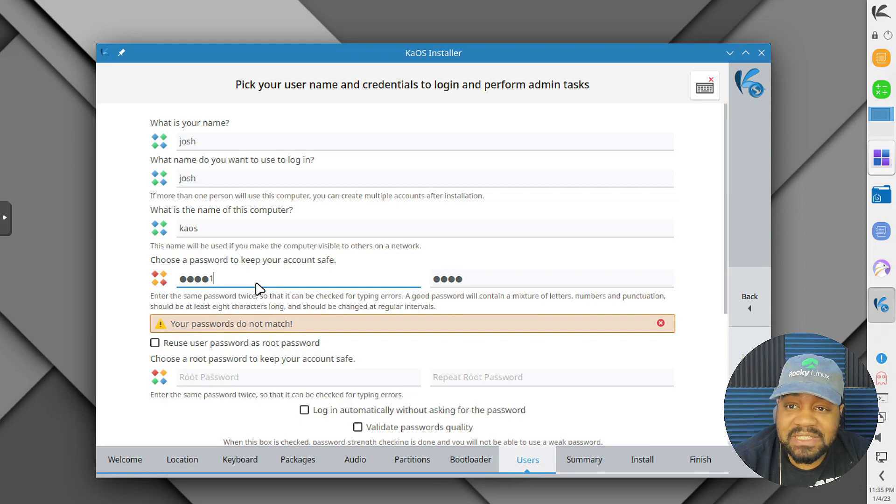
left_click(487, 280)
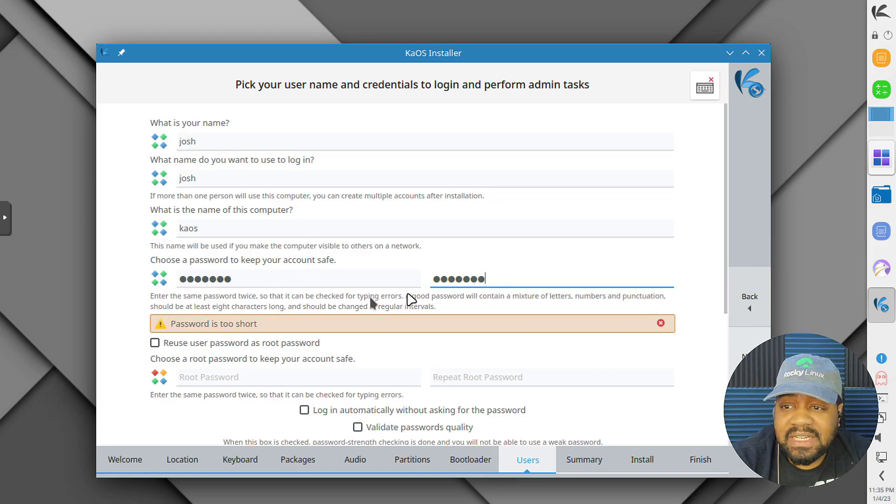
Step: Make both password fields match, reuse the password for root, and continue to the summary
left_click(264, 282)
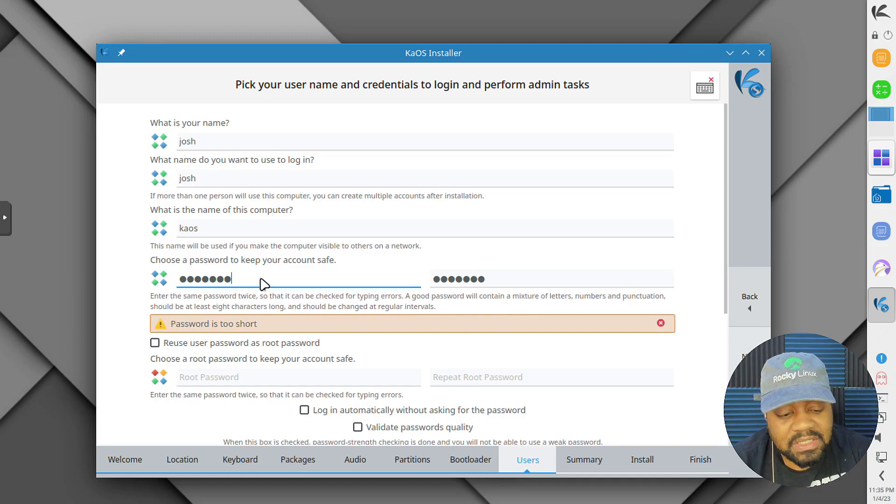
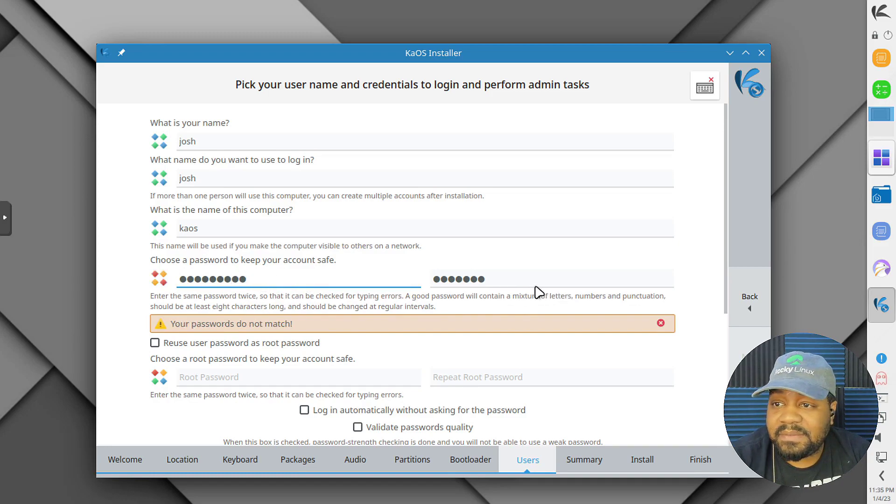
left_click(533, 287)
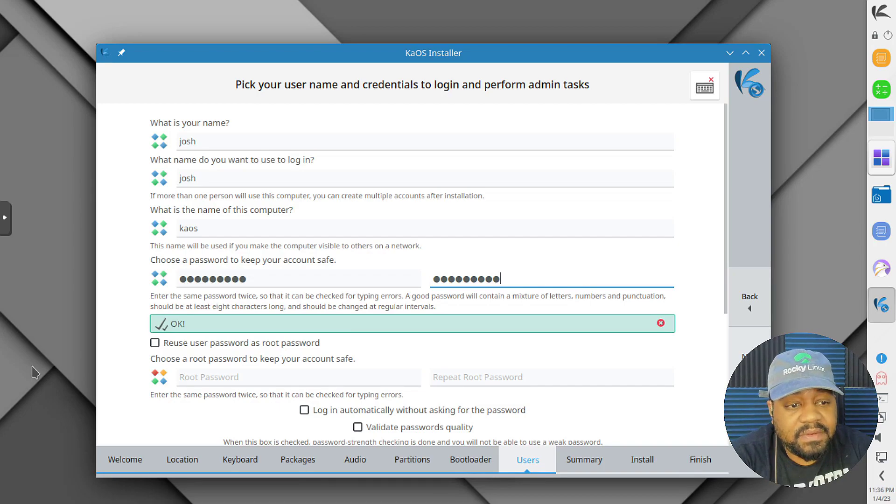
left_click(154, 342)
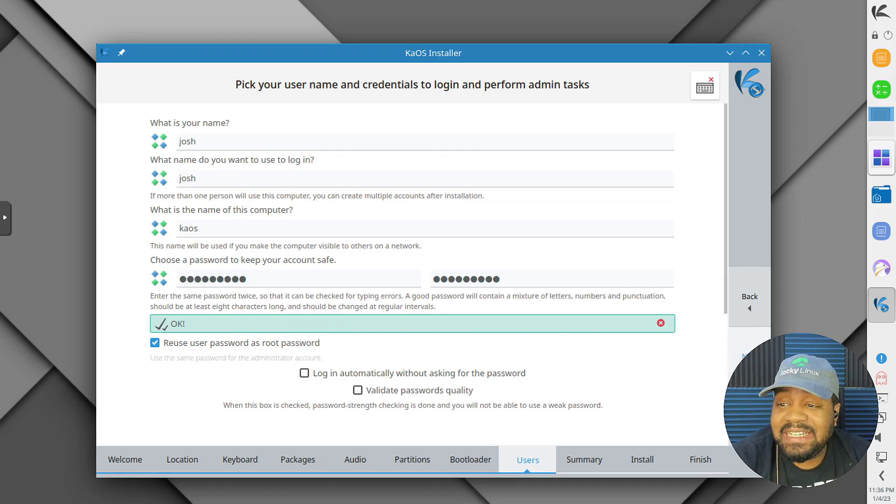
left_click(749, 357)
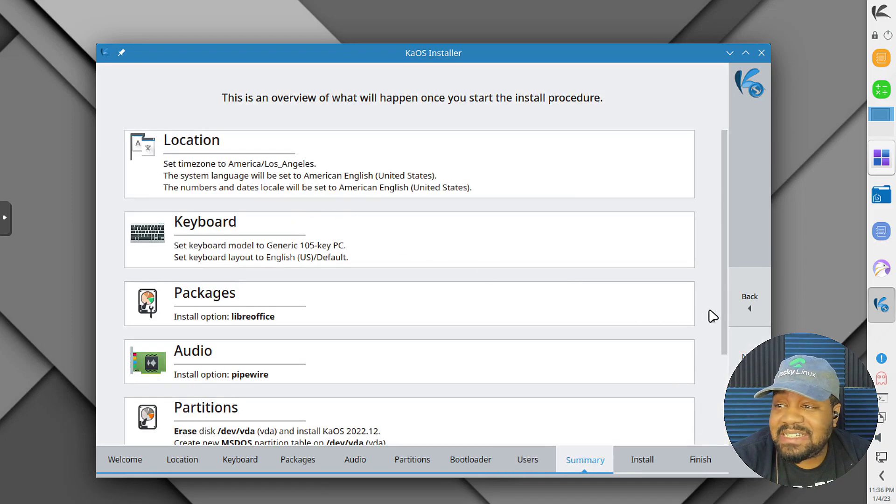
Step: Review the summary and confirm erasing the disk to install KaOS 2022.12
scroll(712, 316, "down", 1)
scroll(712, 316, "down", 2)
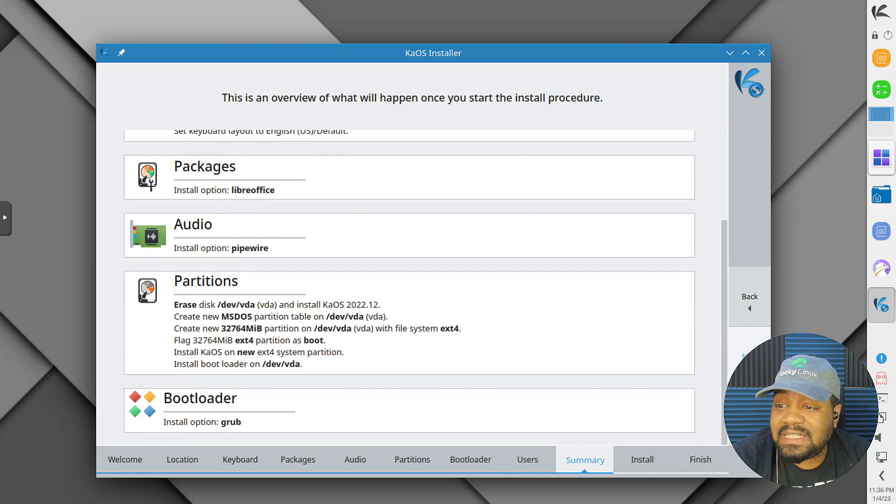
left_click(749, 357)
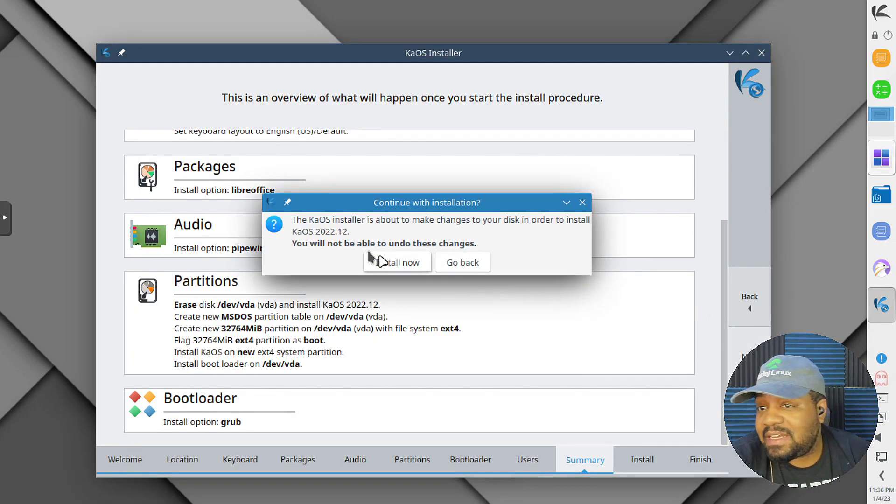
left_click(397, 262)
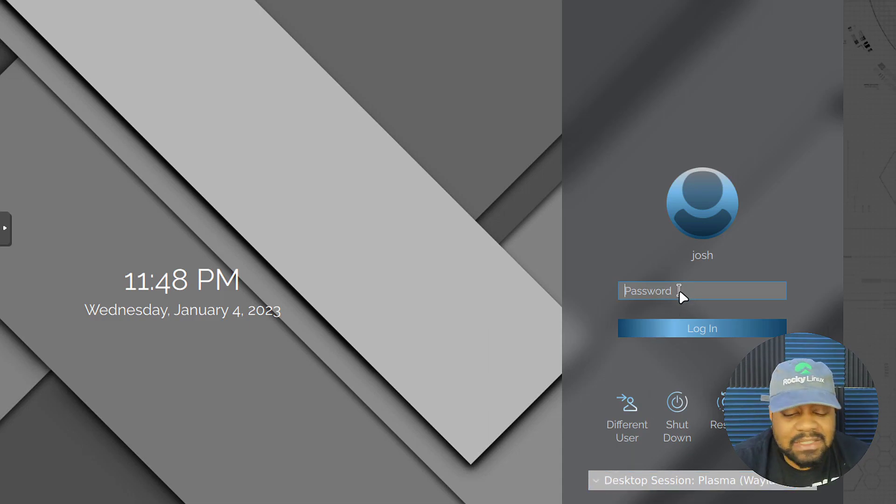
Step: Sign in with the account password to the Plasma (Wayland) session
type("****")
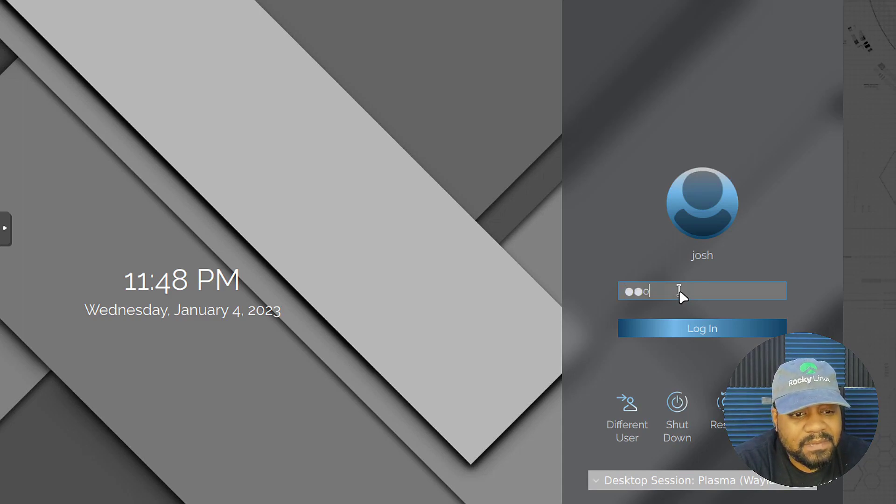
type("***")
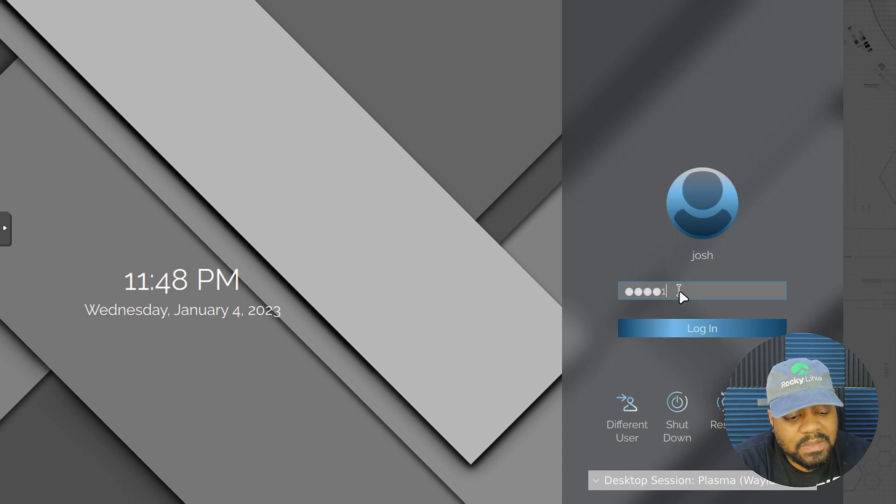
type("**")
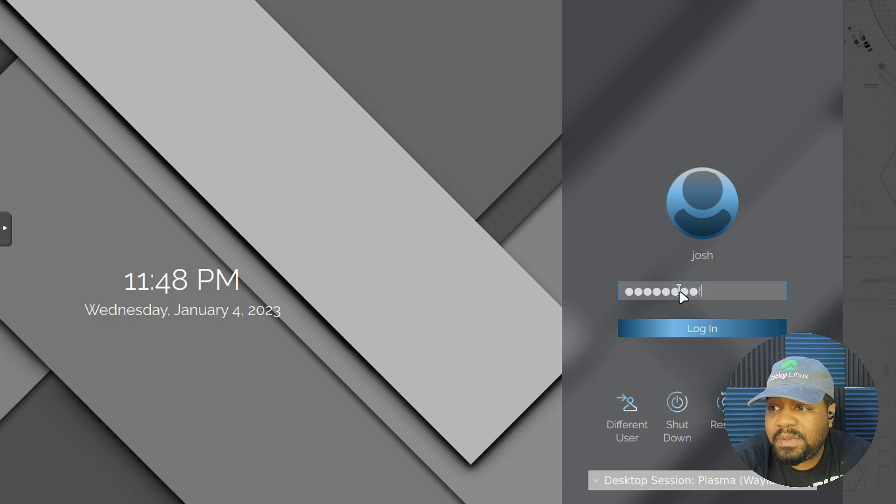
left_click(721, 325)
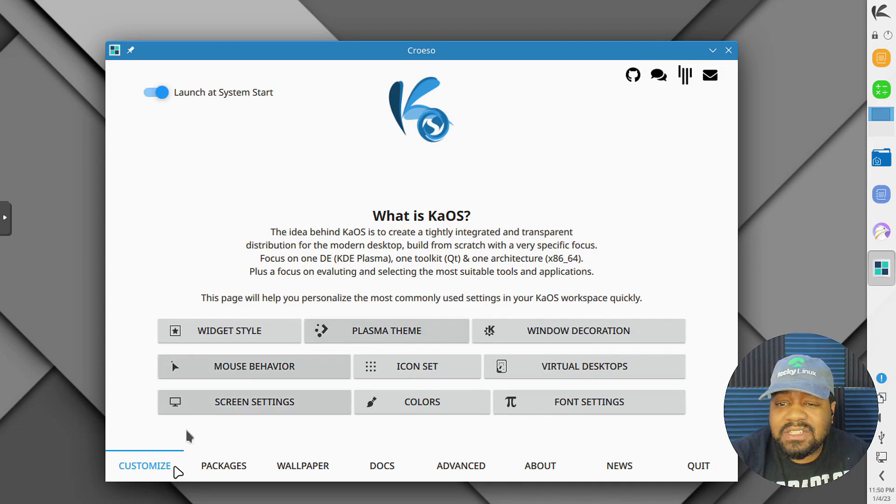
Step: In Plasma Style, preview Midna Dark and Oxygen, then apply Breeze Dark and close
left_click(153, 93)
left_click(156, 94)
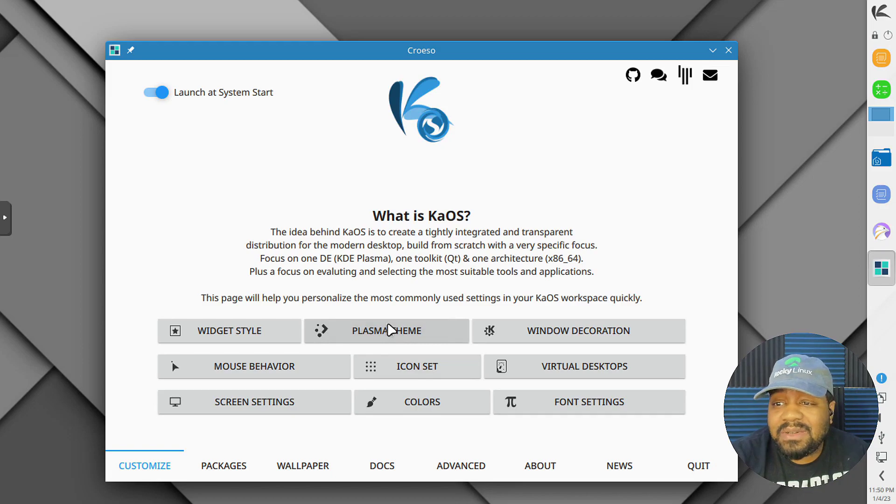
left_click(407, 335)
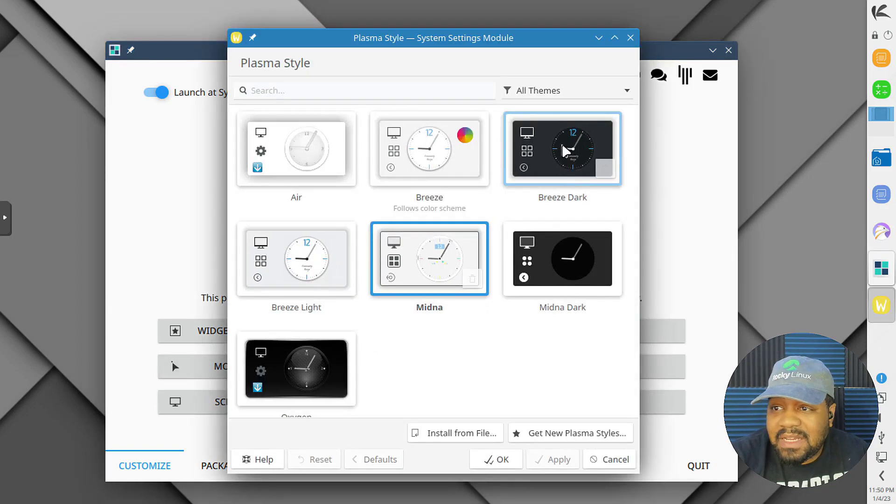
left_click(577, 167)
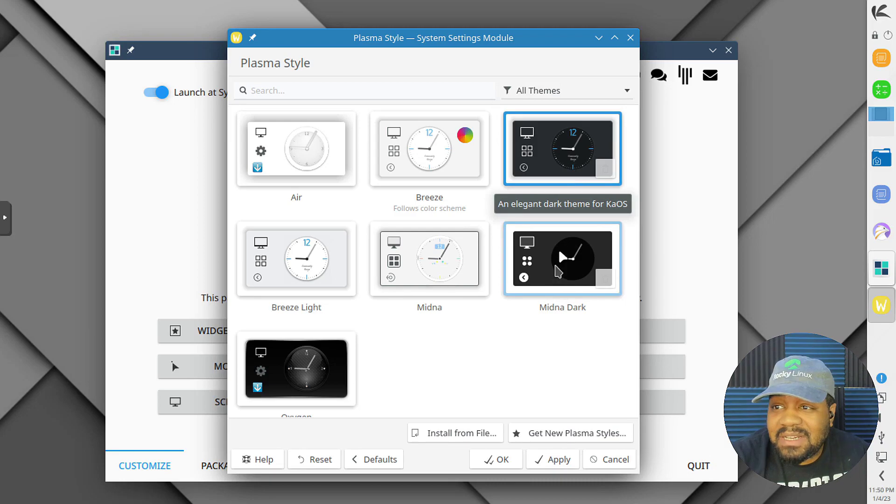
left_click(562, 277)
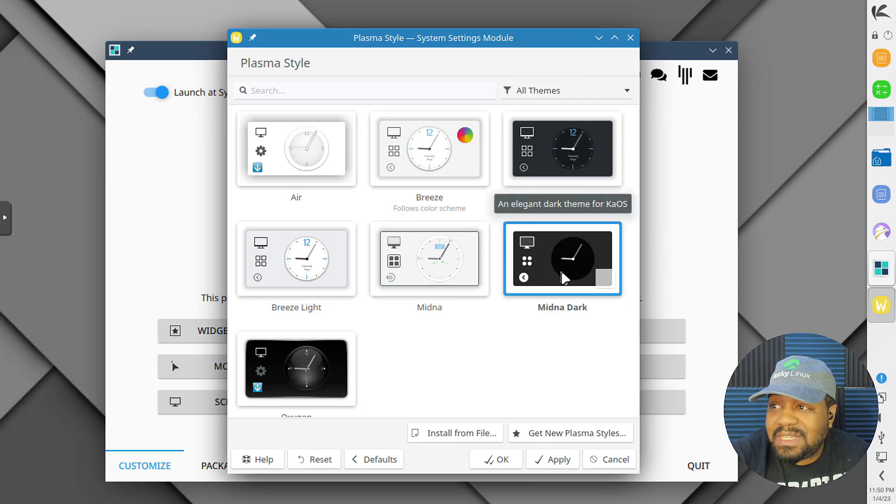
left_click(321, 390)
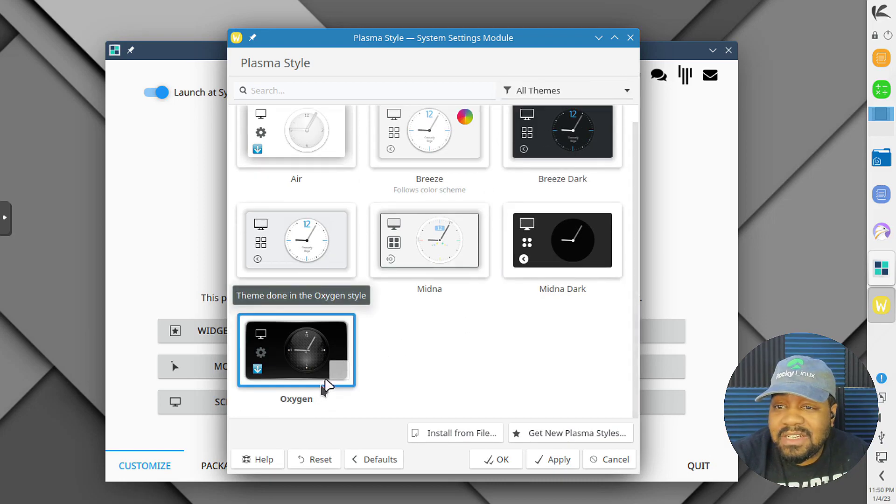
scroll(547, 279, "up", 1)
left_click(560, 160)
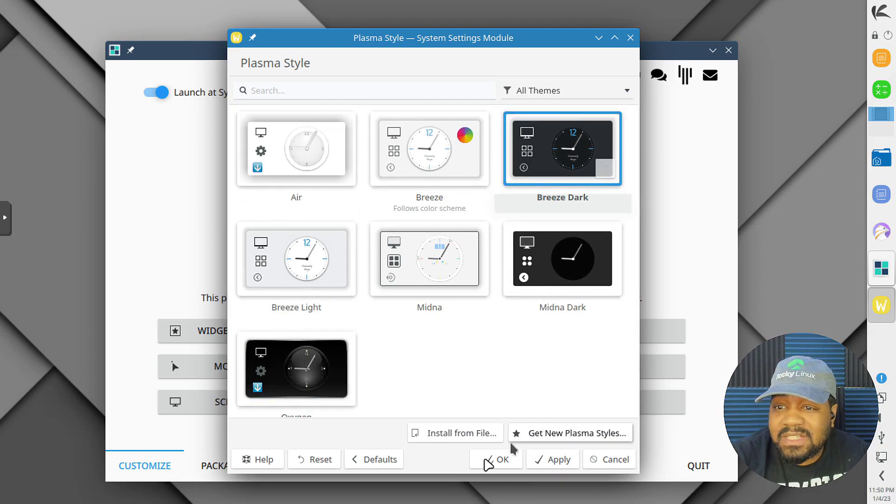
left_click(567, 461)
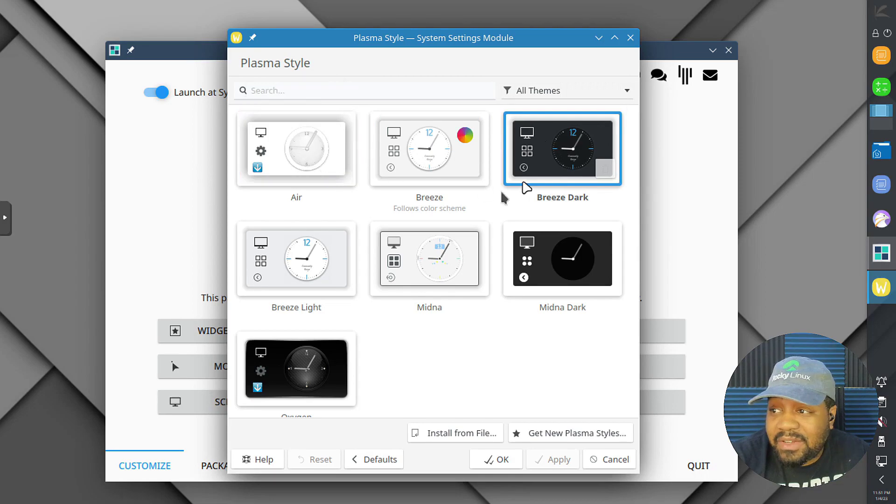
left_click(488, 459)
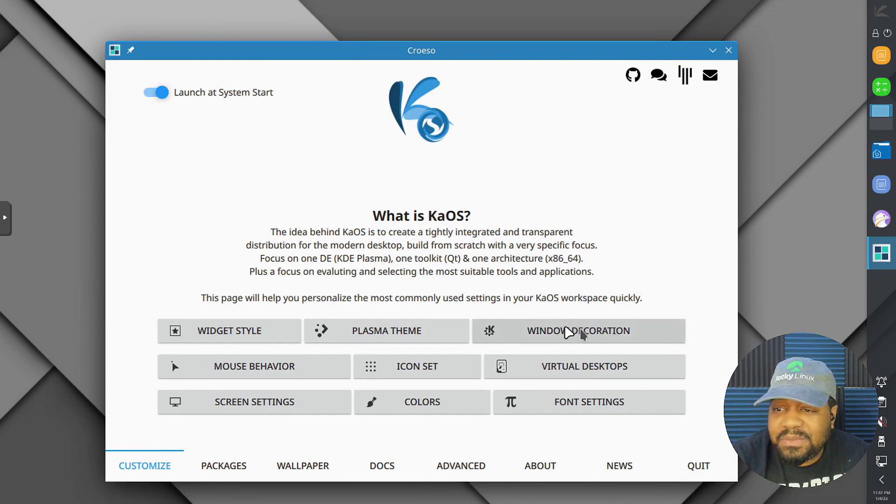
left_click(598, 334)
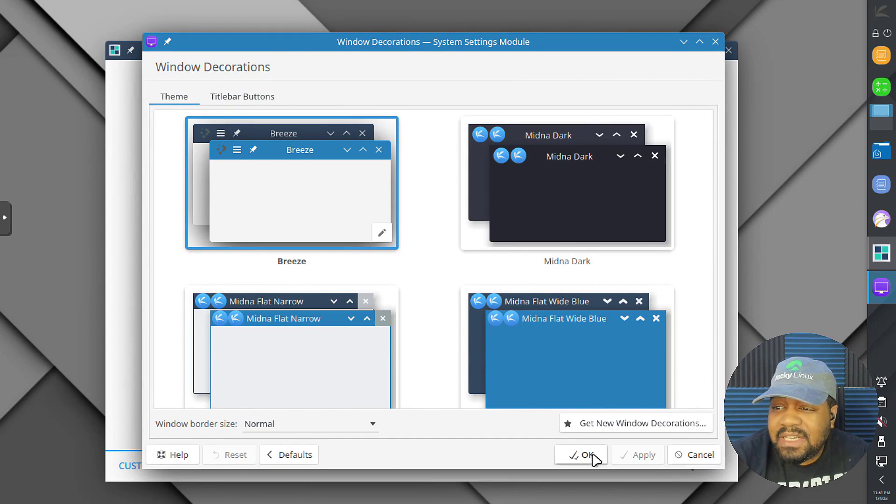
left_click(693, 455)
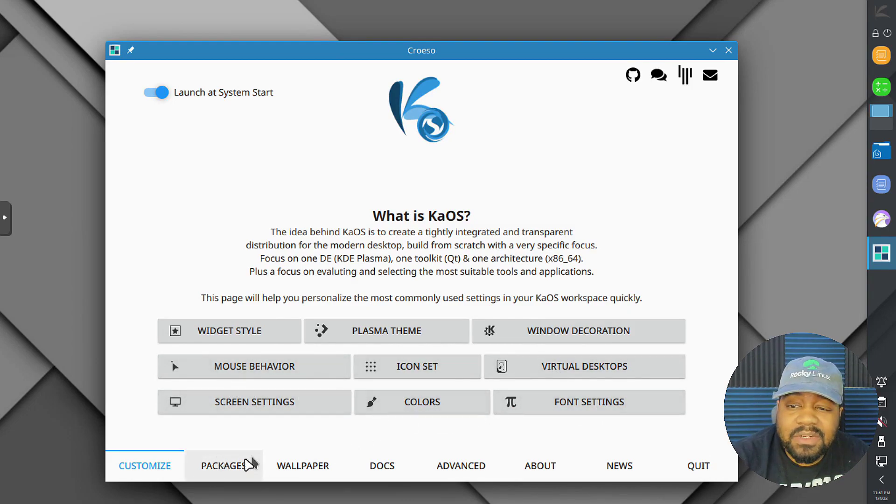
Step: Show the package groups and dismiss the installer terminal asking for a password
left_click(225, 467)
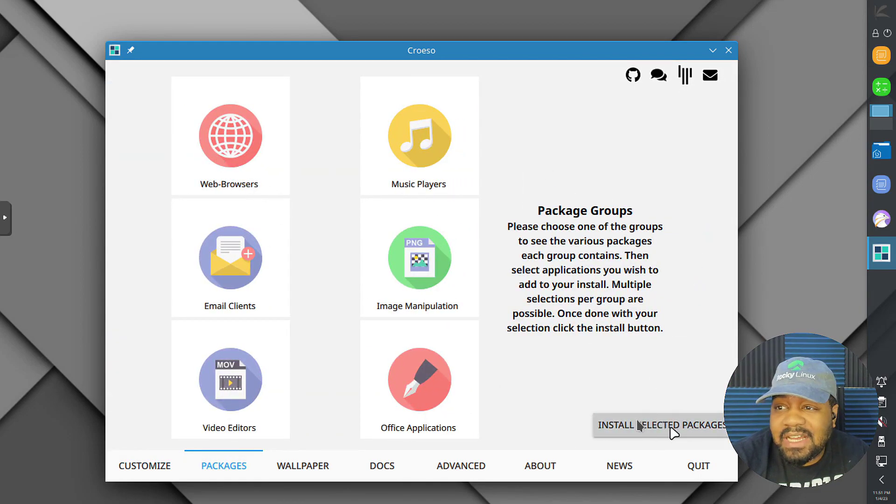
left_click(697, 430)
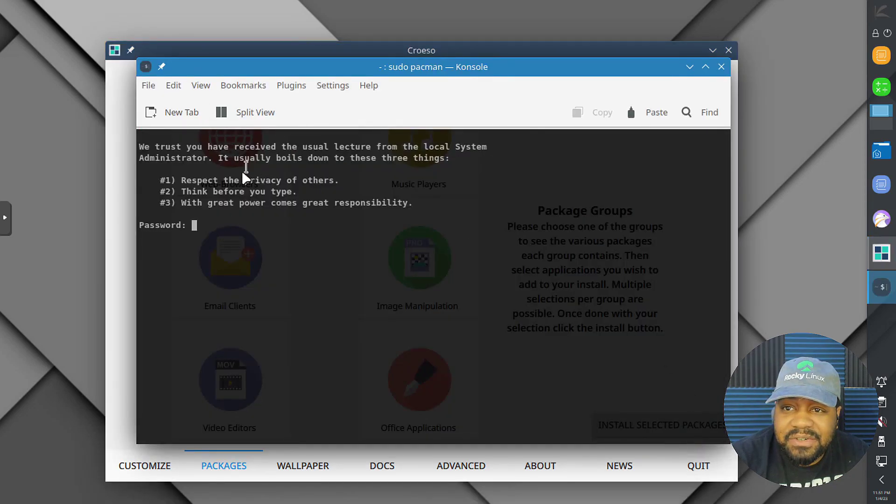
left_click(721, 67)
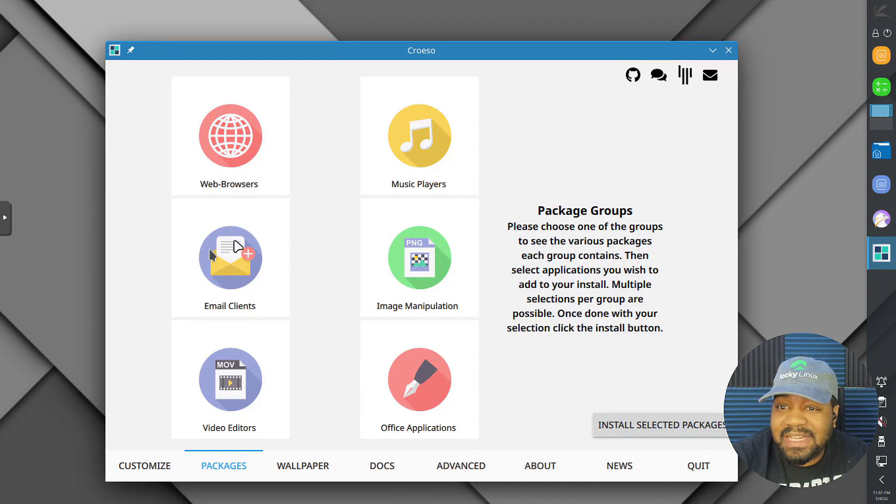
Step: Browse Web-Browsers, toggling Chrome on and off, then browse the Email Clients group
left_click(237, 153)
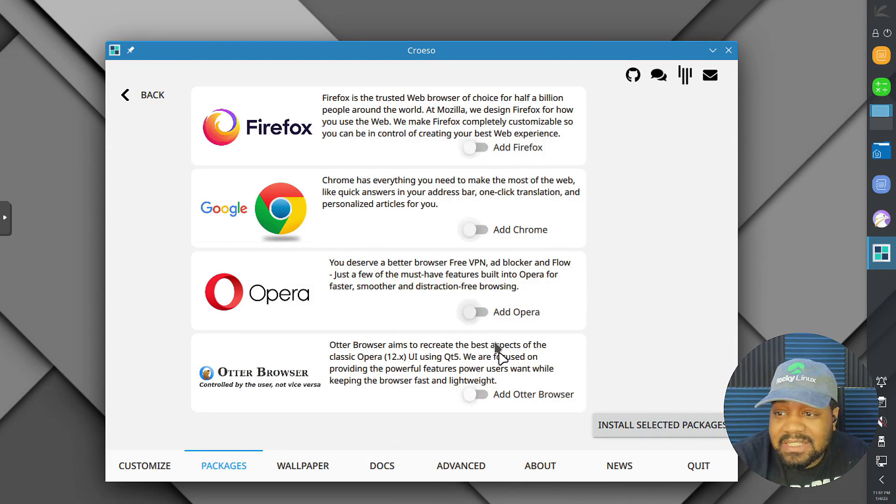
left_click(477, 233)
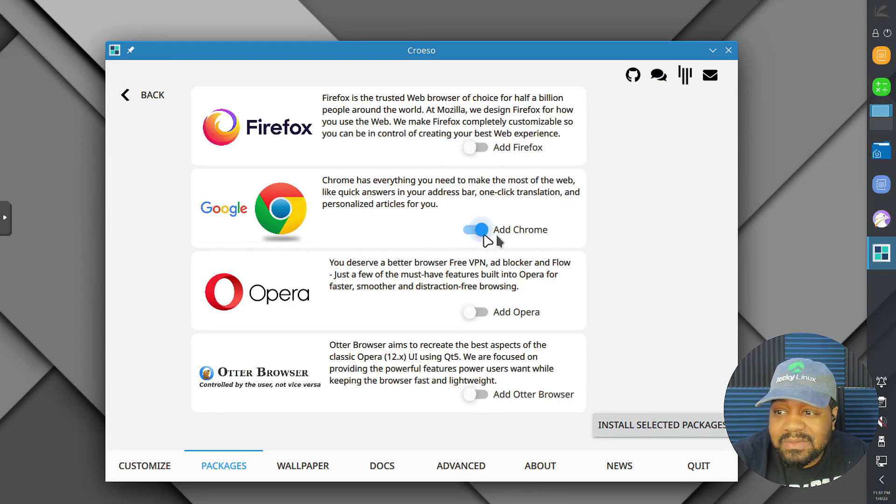
left_click(476, 234)
left_click(132, 101)
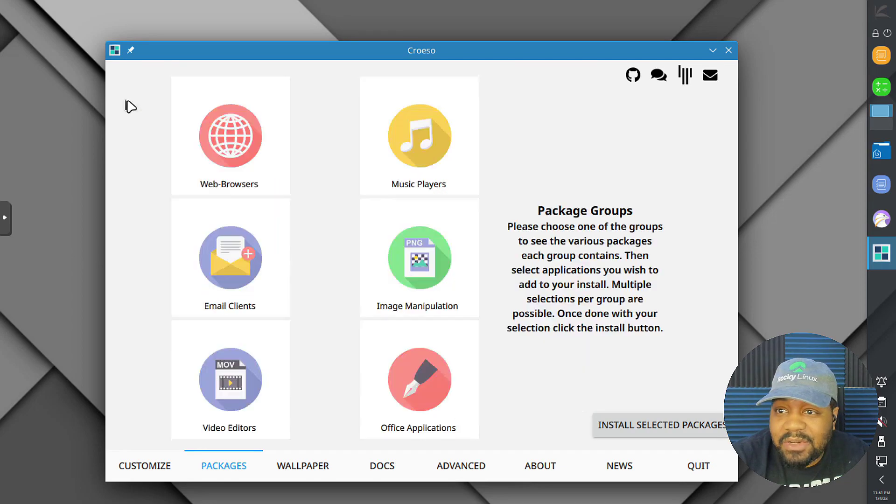
left_click(242, 276)
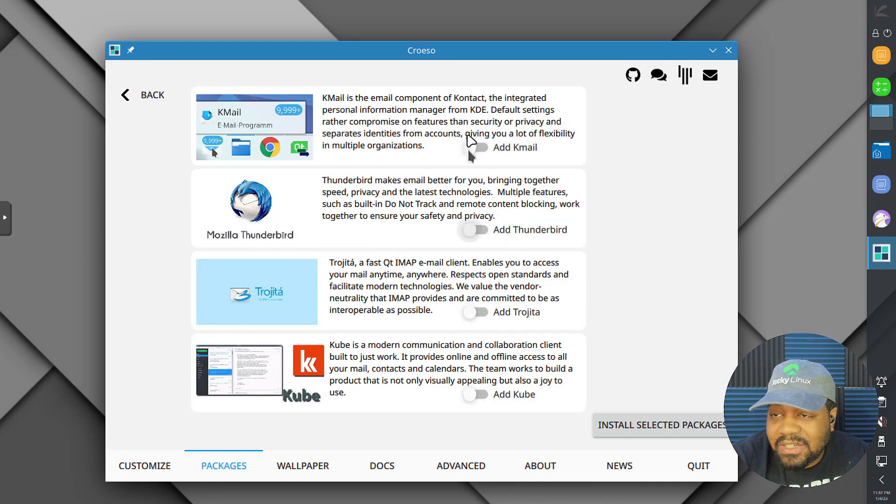
left_click(156, 100)
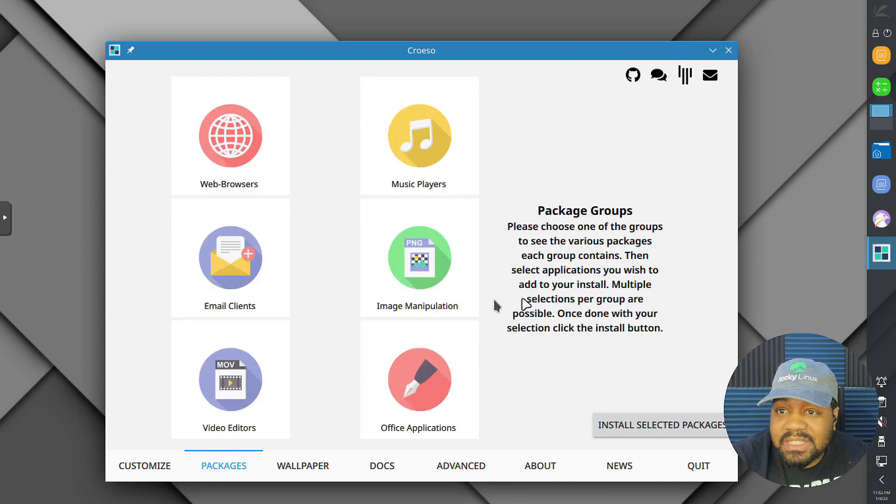
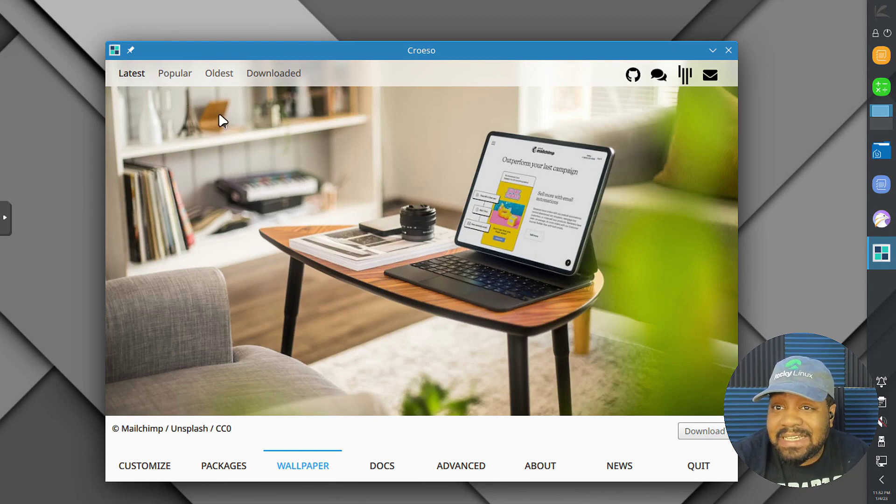
left_click(173, 73)
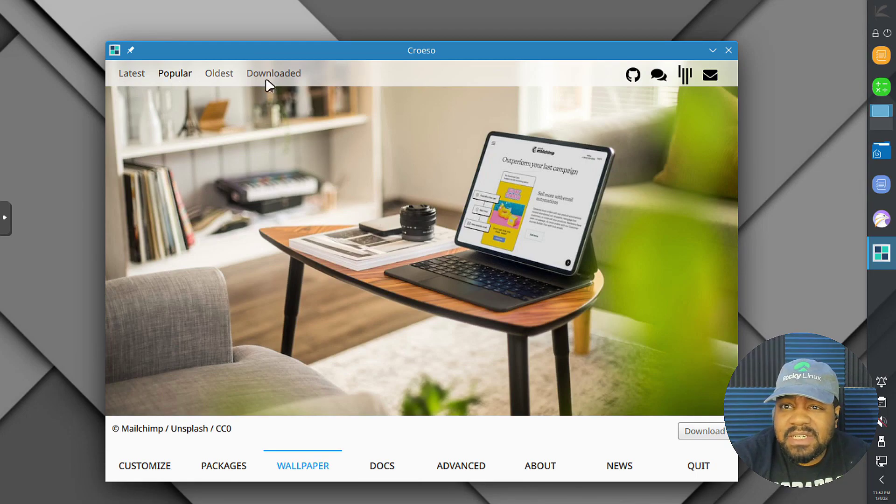
left_click(215, 77)
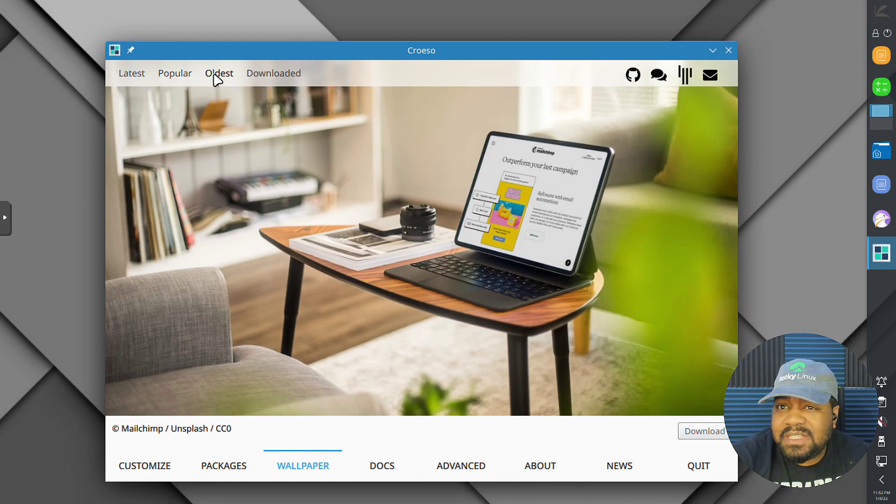
left_click(174, 80)
left_click(132, 82)
left_click(173, 79)
left_click(282, 78)
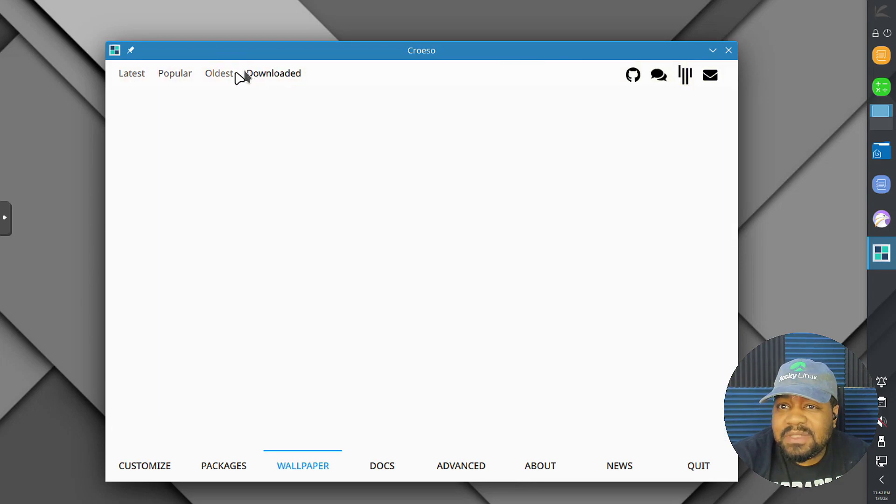
left_click(220, 80)
left_click(180, 80)
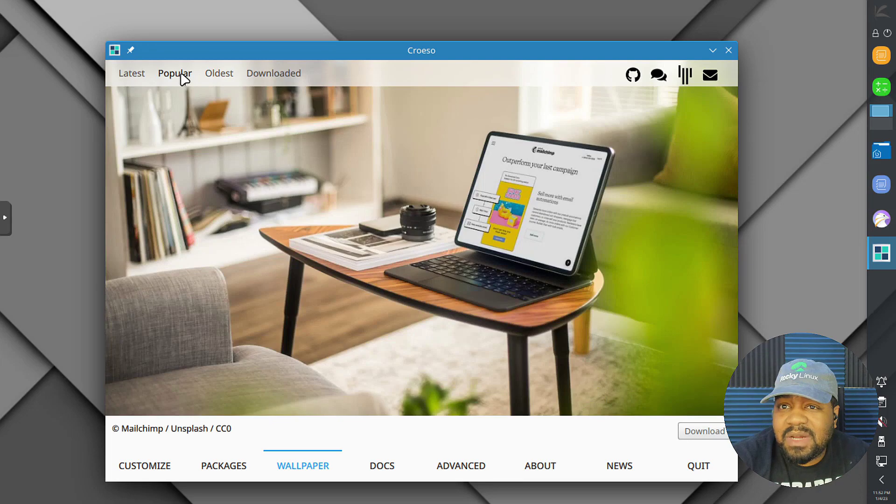
left_click(134, 73)
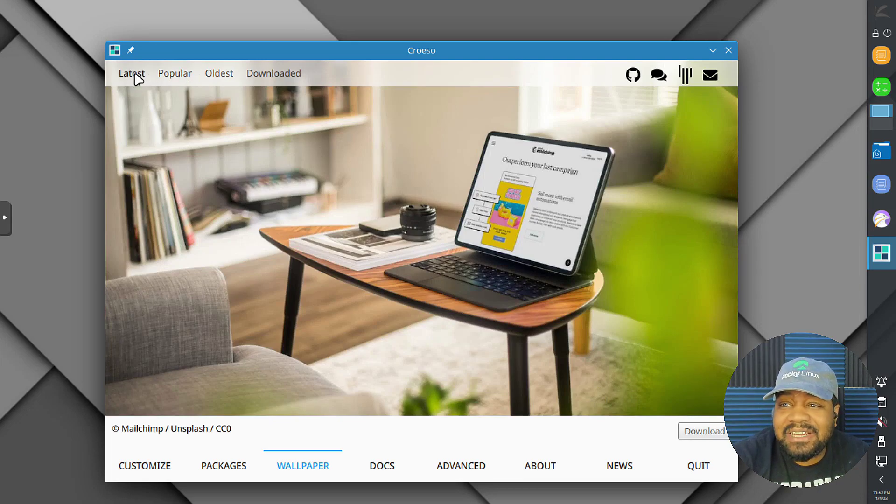
Step: Browse Croeso's Docs, Advanced, About KaOS and News pages, then quit Croeso
left_click(382, 469)
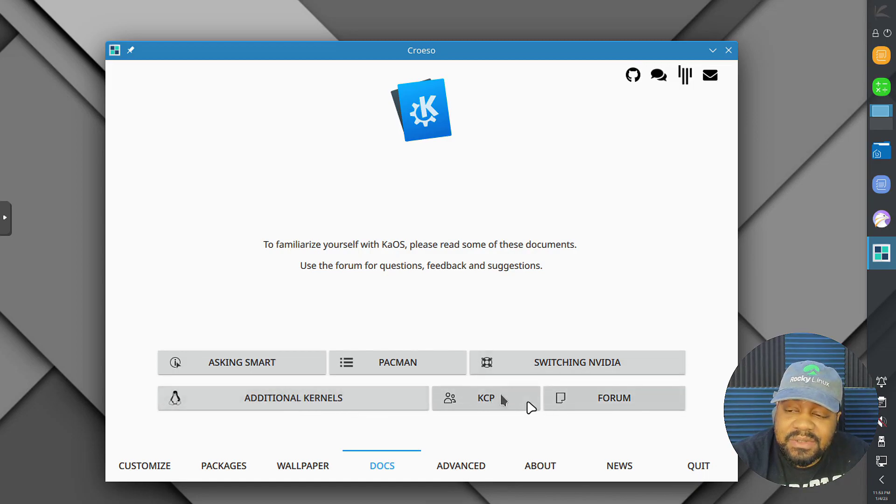
left_click(470, 470)
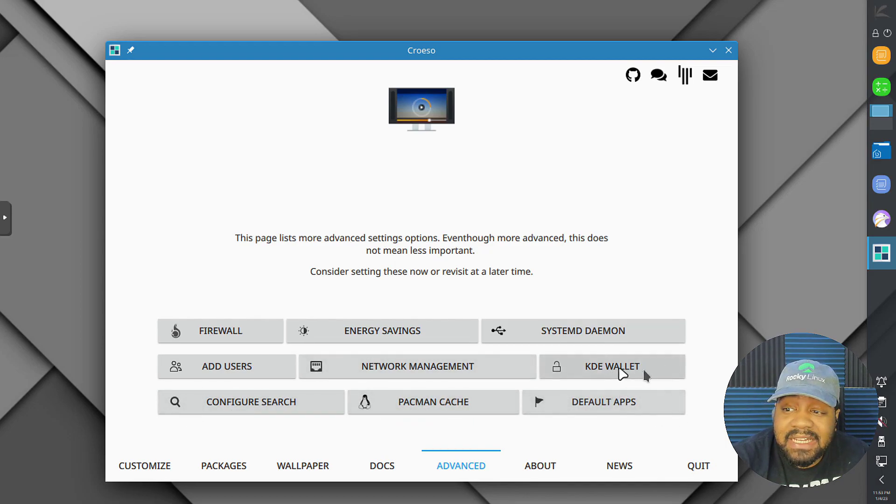
left_click(542, 467)
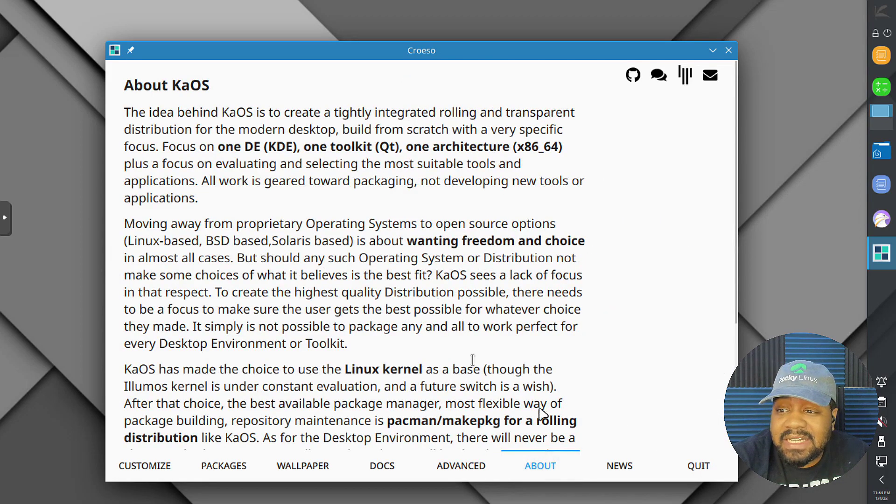
left_click(622, 468)
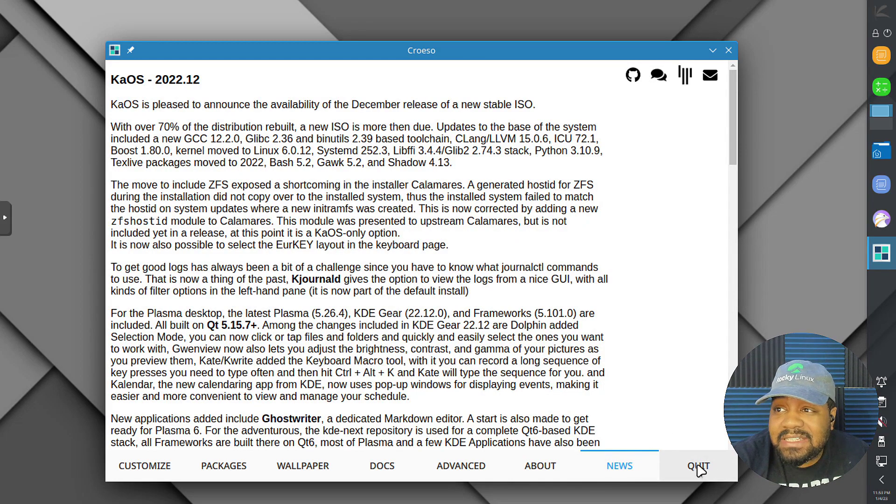
scroll(634, 270, "down", 6)
left_click(705, 472)
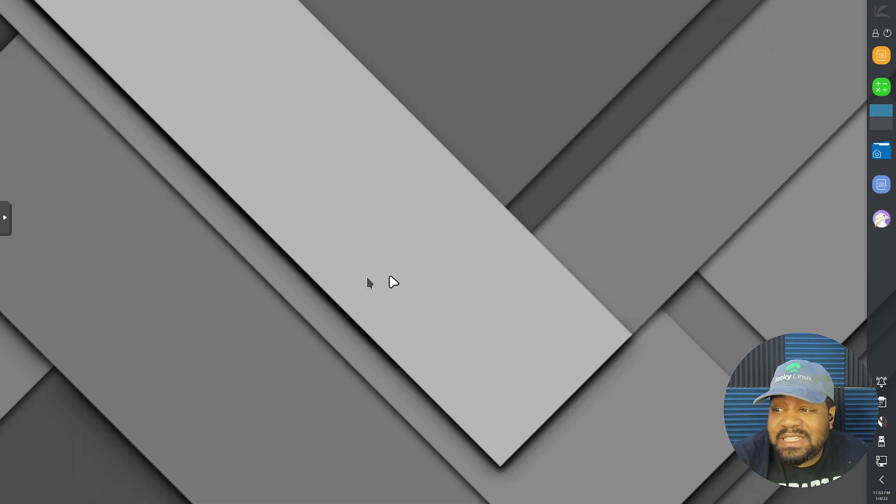
Step: Set the desktop wallpaper to Autumn 5.5 through Configure Desktop and Wallpaper, applying and confirming
right_click(541, 176)
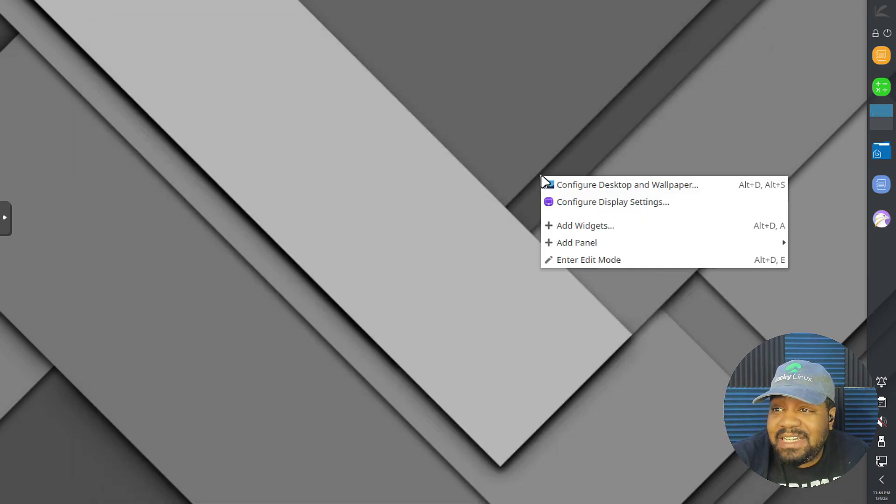
left_click(658, 185)
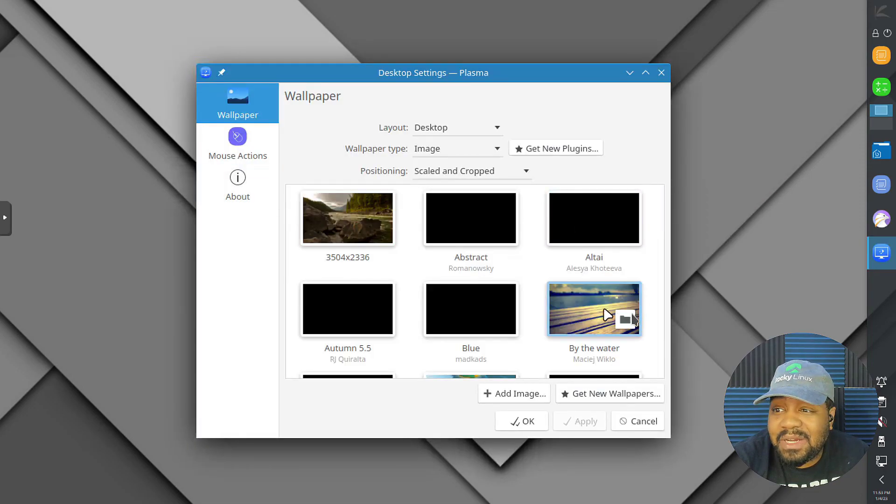
left_click(323, 223)
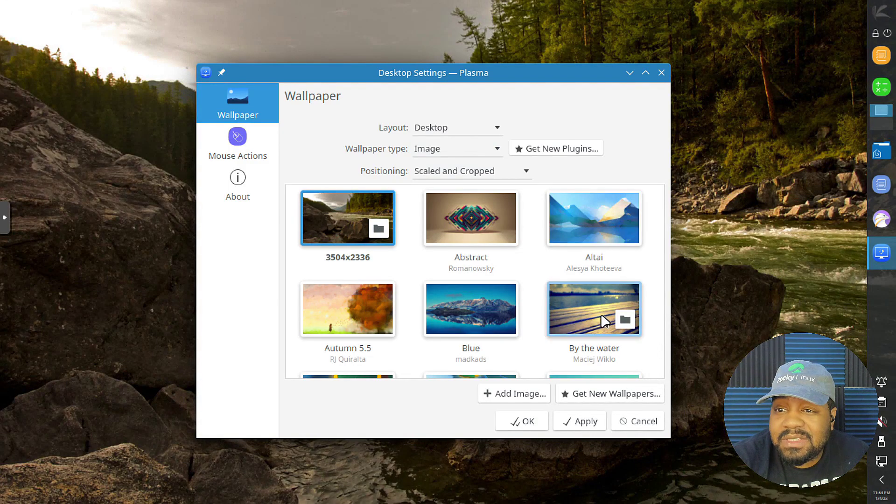
left_click(355, 312)
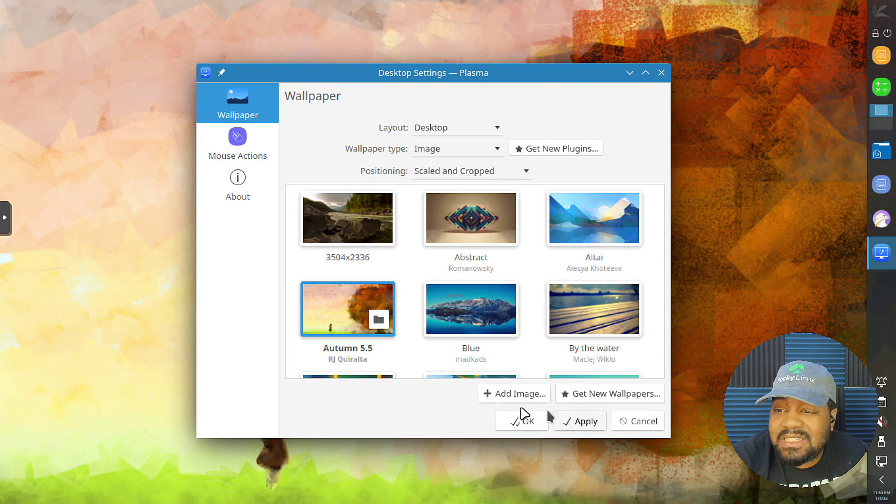
left_click(530, 424)
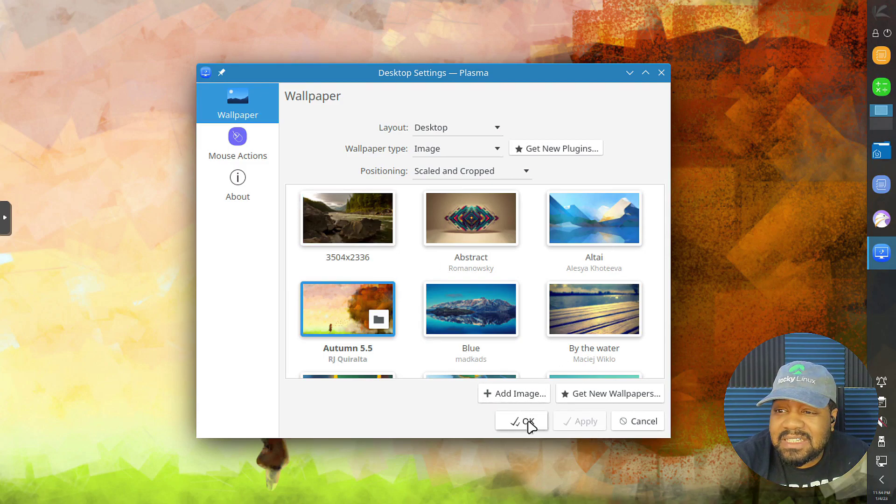
left_click(527, 421)
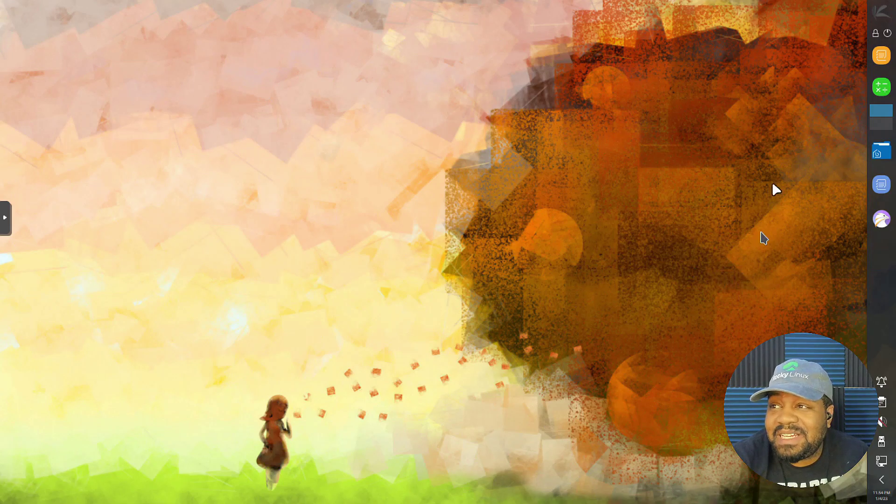
Step: Start Dolphin from the application launcher, then close it again
left_click(880, 14)
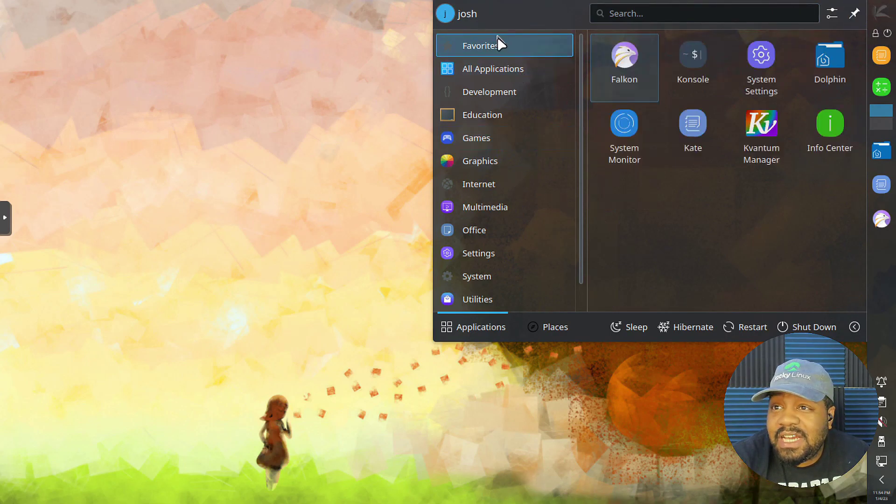
left_click(826, 69)
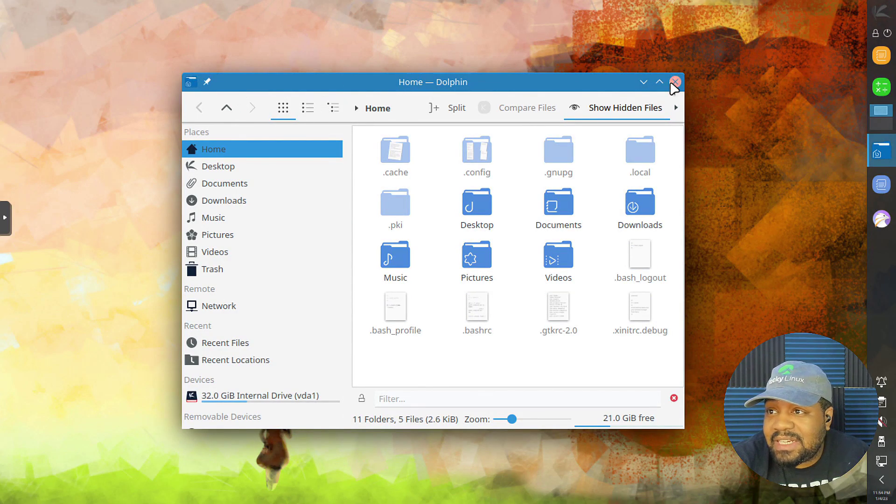
left_click(674, 83)
Step: Browse All Applications in the launcher, then start Konsole from Favorites
left_click(881, 13)
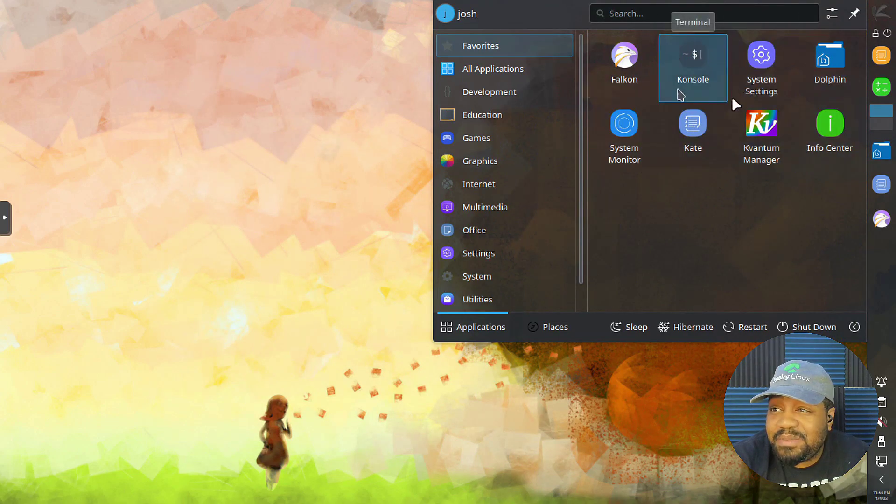
left_click(532, 77)
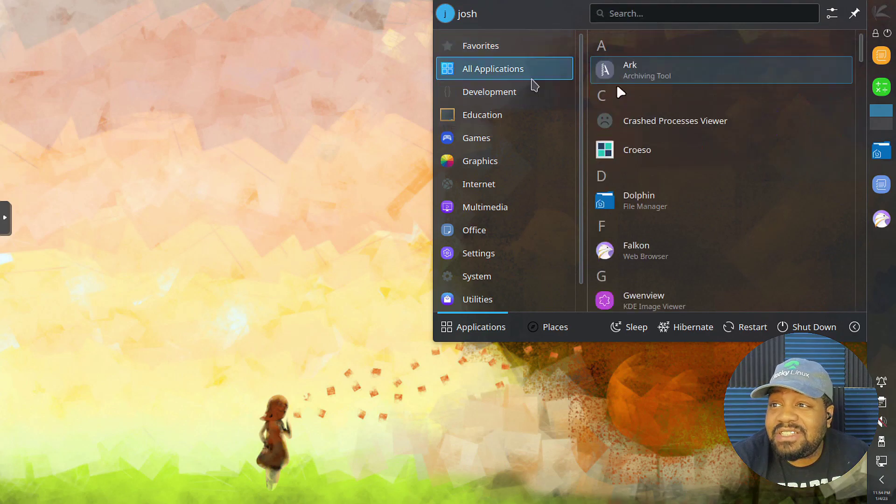
left_click(483, 40)
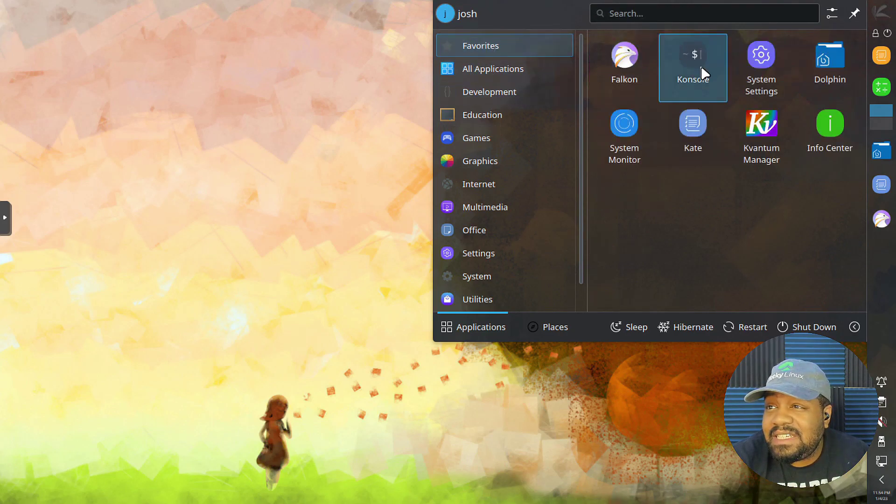
left_click(701, 66)
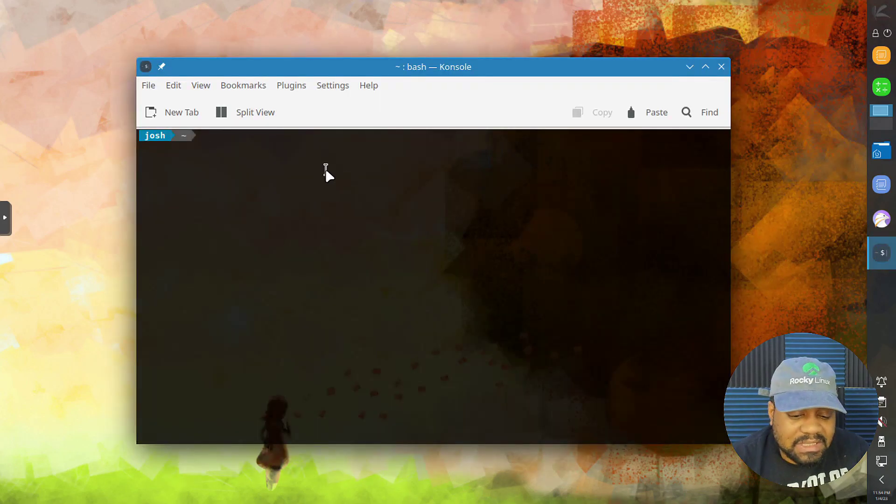
Step: Try installing neofetch with sudo pacman -S neofetch, entering the sudo password
type("neo")
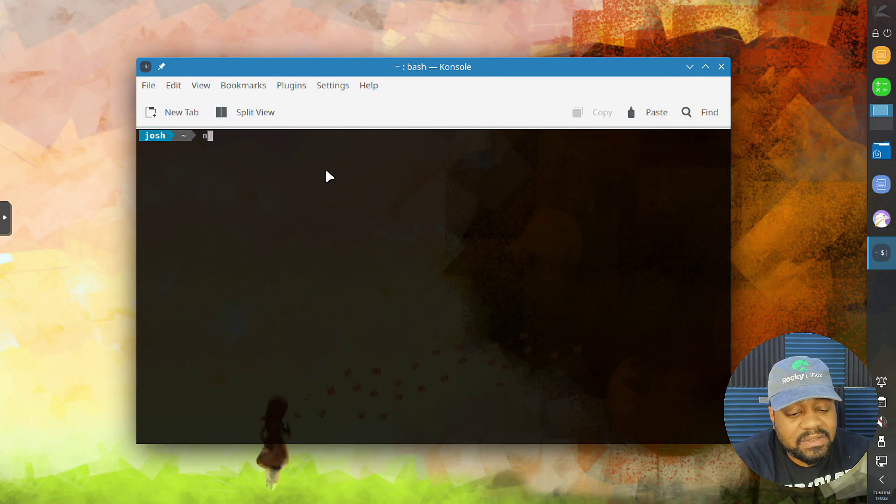
key("Tab")
key("Tab")
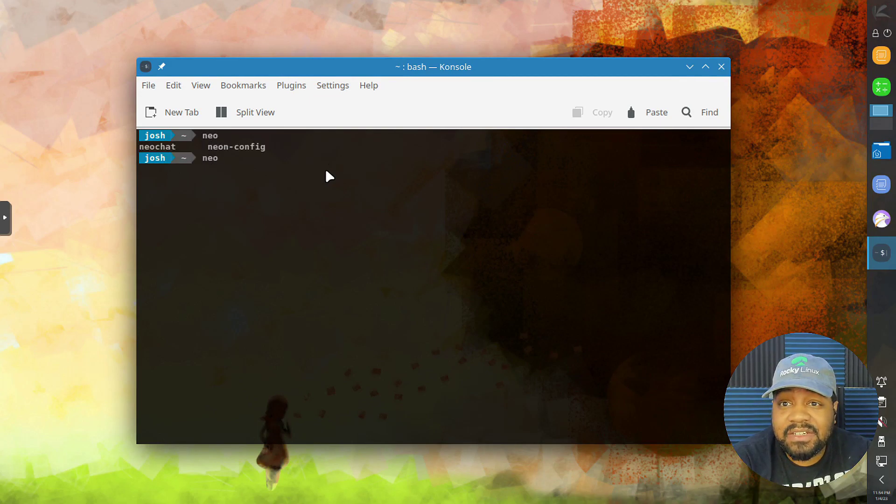
key("BackSpace")
key("BackSpace")
key("BackSpace")
type("s")
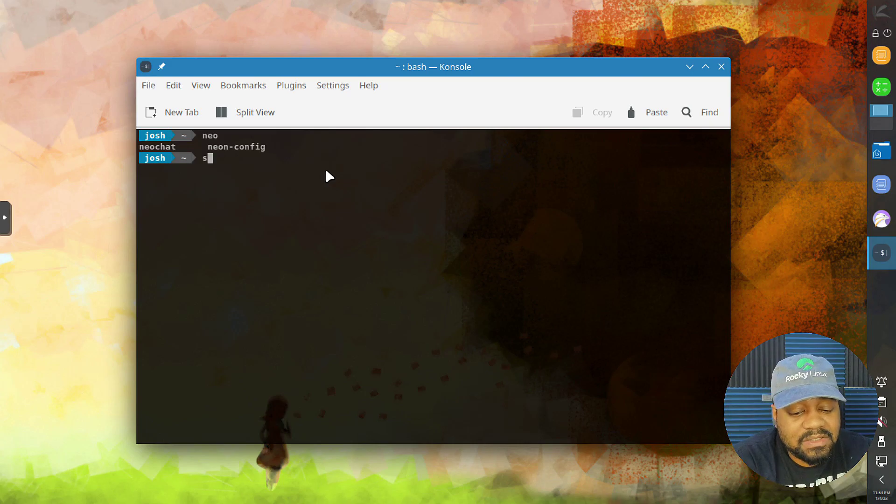
type("udo pacman -S ")
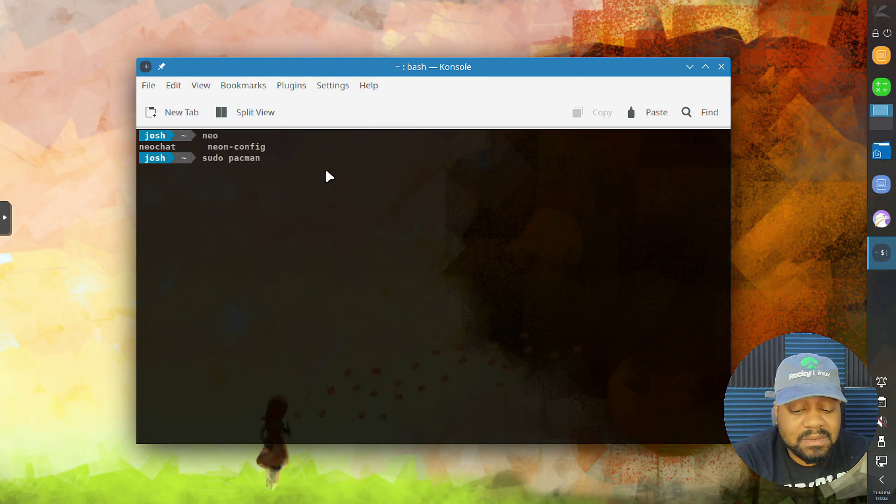
type("neofetch")
key("Return")
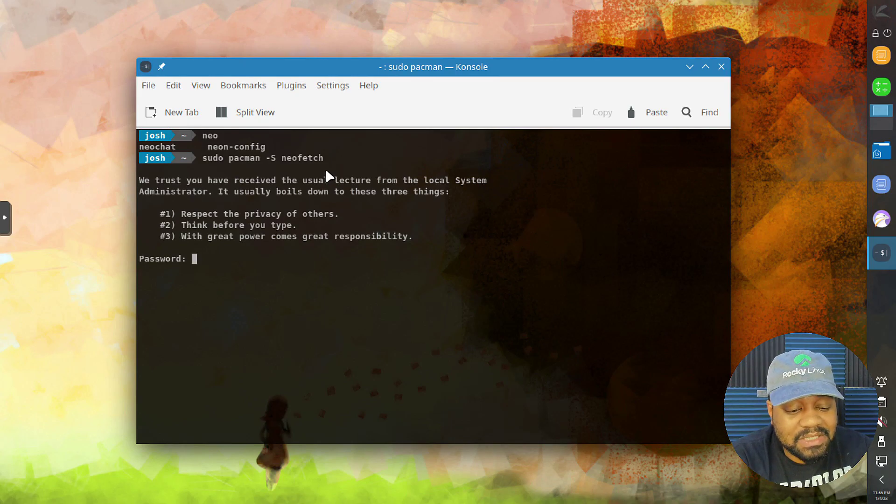
key("Return")
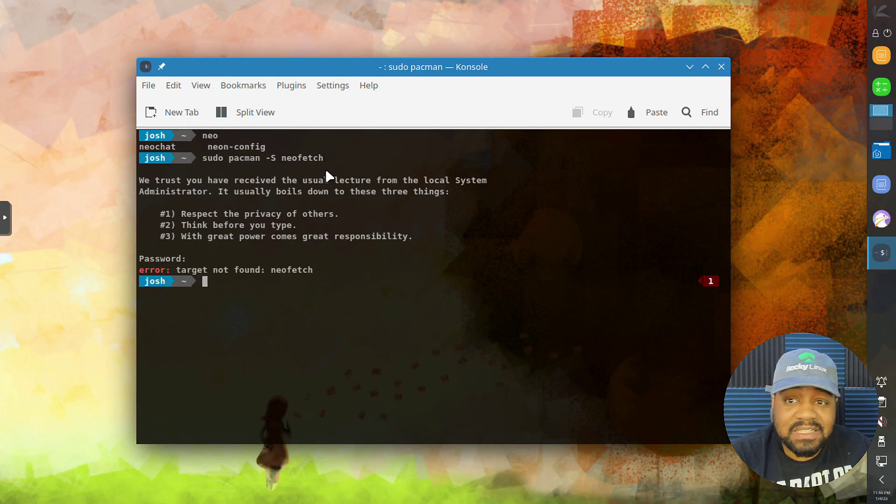
Step: Edit the recalled command into sudo pacman -Syu and run the full system upgrade
key("Up")
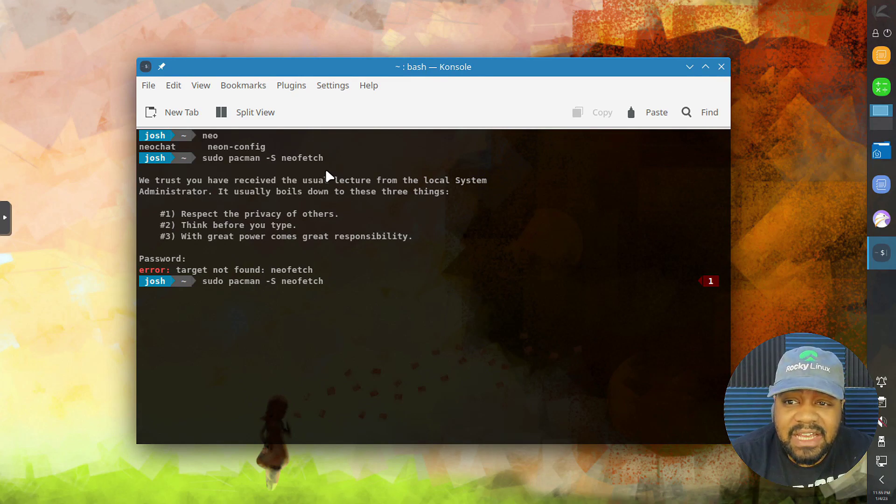
key("Left")
key("Left")
key("Left")
key("Right")
key("Right")
key("Right")
key("BackSpace")
key("BackSpace")
key("BackSpace")
key("BackSpace")
key("BackSpace")
key("BackSpace")
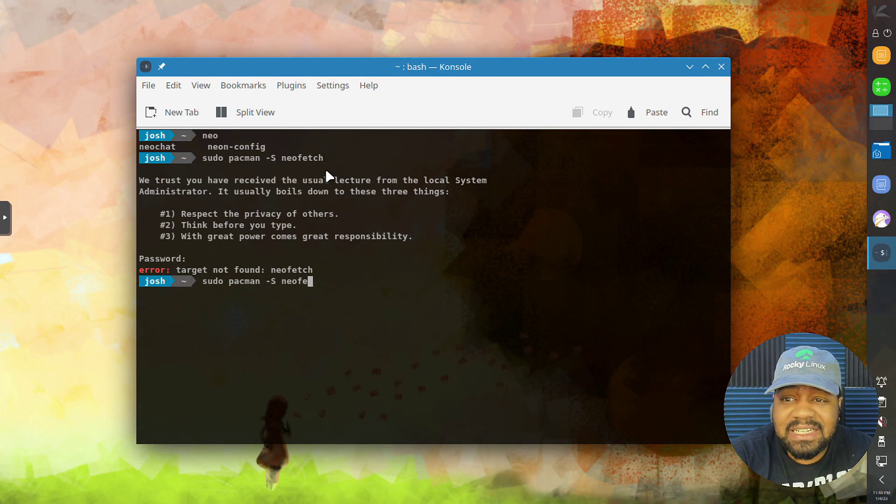
key("BackSpace")
key("BackSpace")
key("BackSpace")
type("yu")
key("Return")
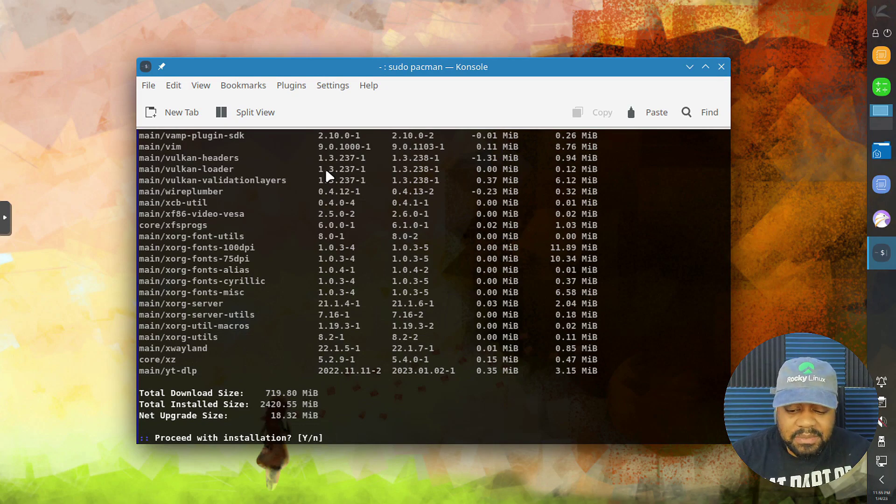
Step: Accept the upgrade, then rerun sudo pacman -S neofetch and enter the sudo password
key("Return")
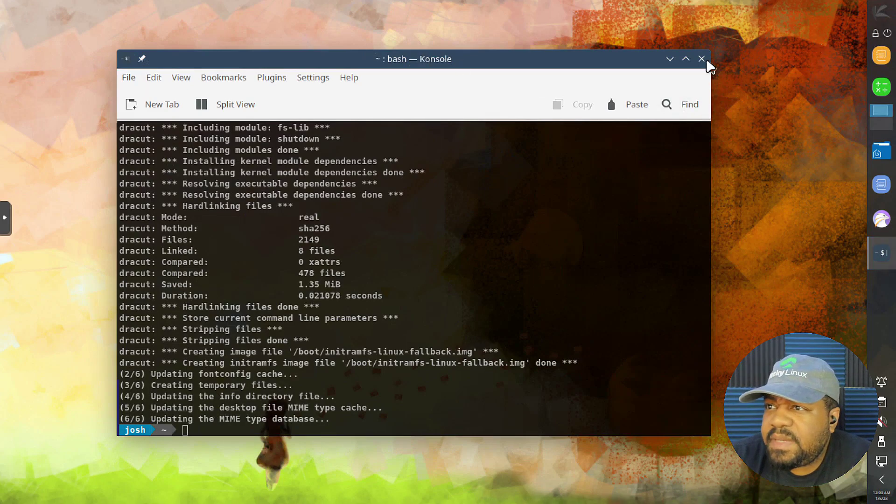
left_click(470, 428)
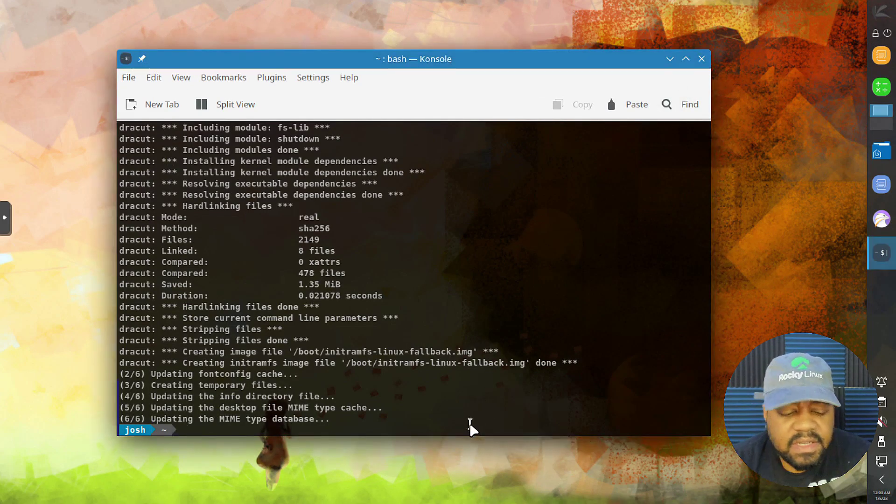
type("sudo pacman -Syu")
key("BackSpace")
key("BackSpace")
type("neofetch")
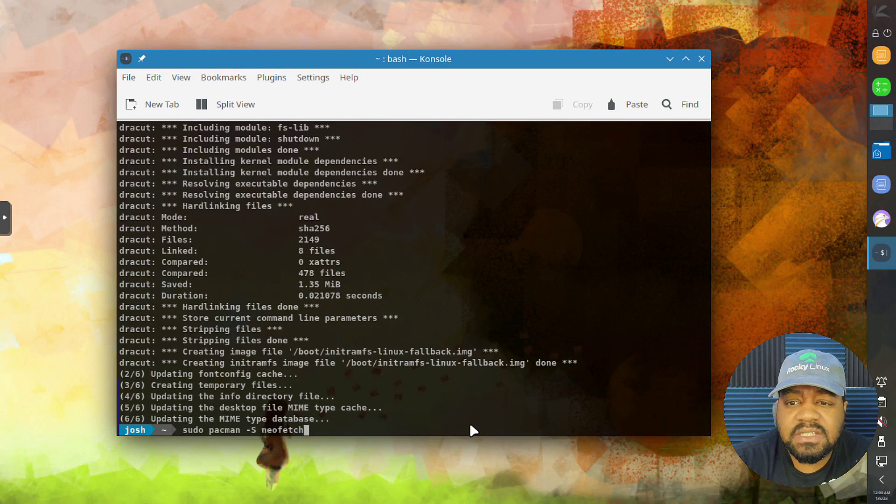
key("Return")
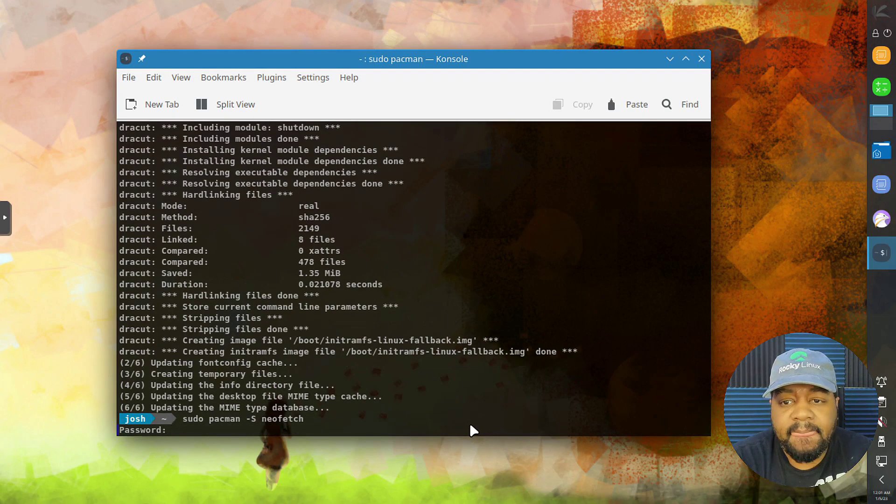
key("Return")
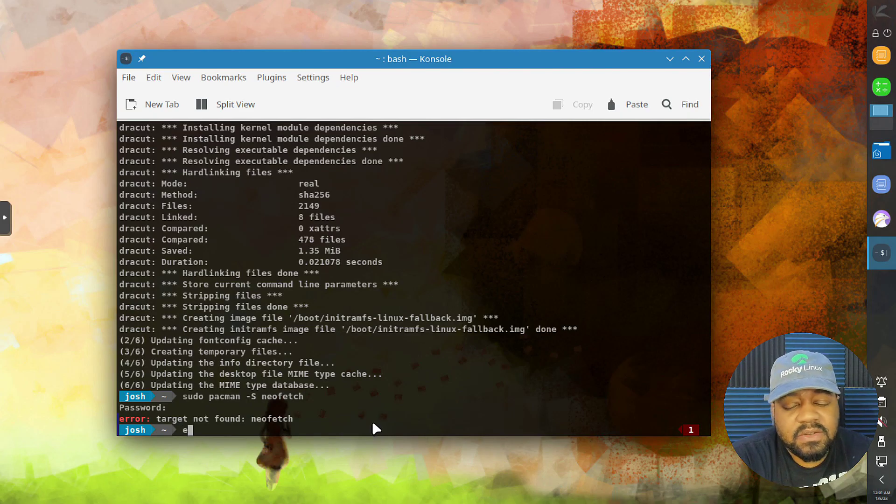
Step: End the Konsole session with exit, closing the terminal window
type("t")
key("Return")
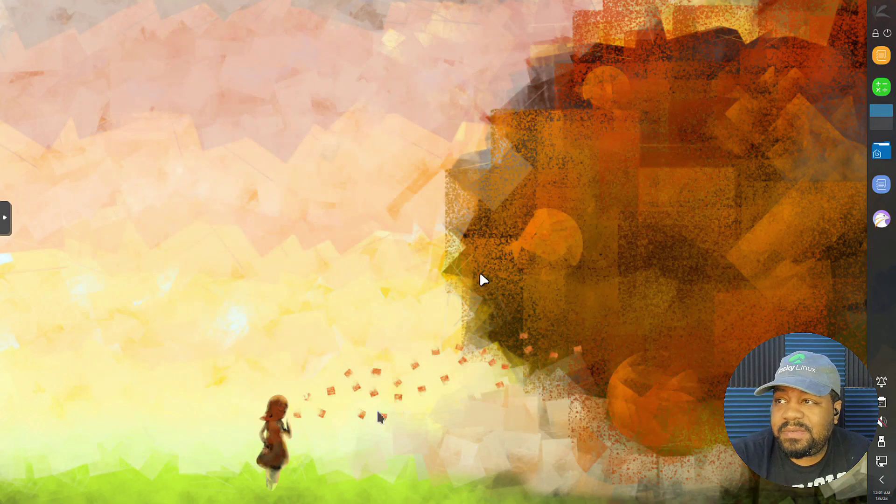
Step: Launch Info Center, review About this System, then open System Monitor from its sidebar
left_click(882, 13)
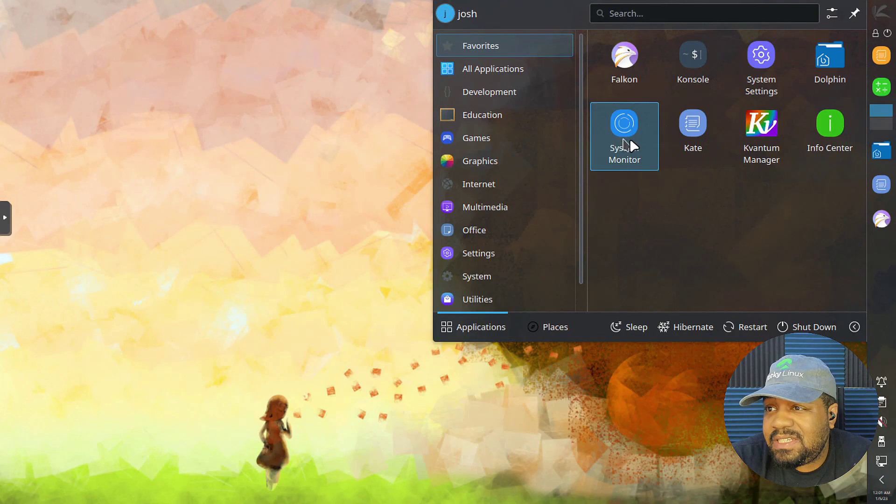
left_click(830, 133)
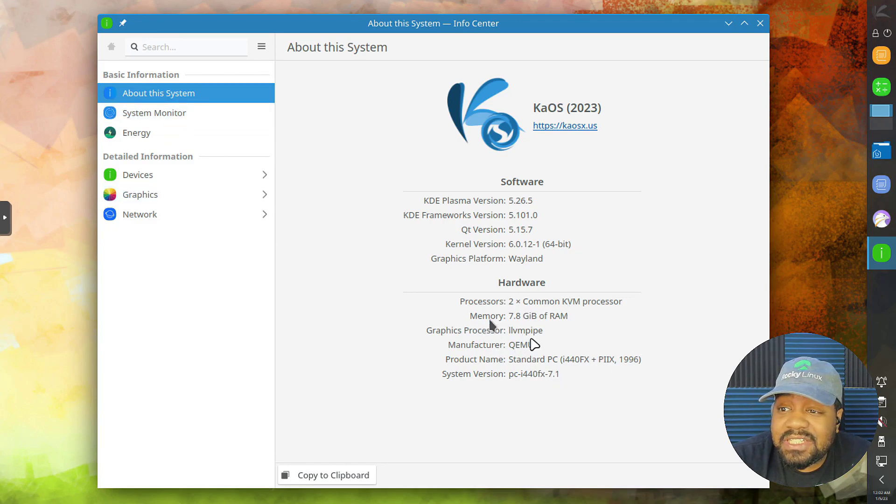
left_click(169, 116)
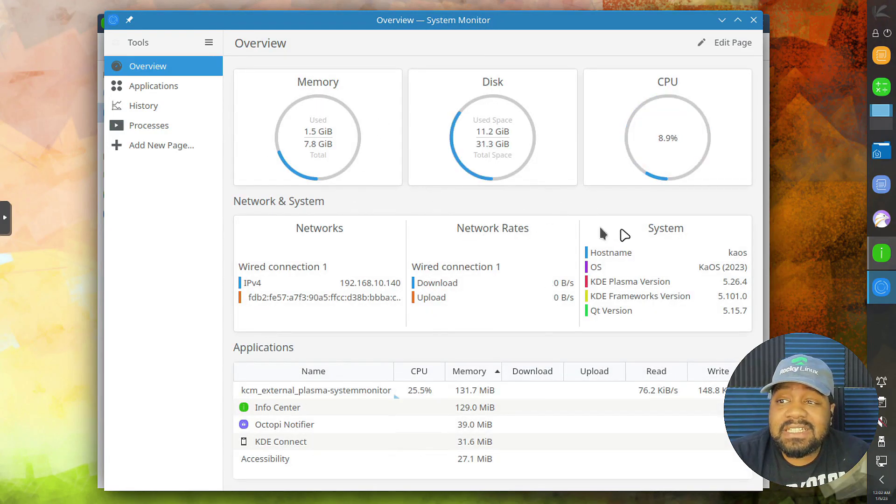
Step: View System Monitor's Applications and Overview pages, then close System Monitor
left_click(173, 88)
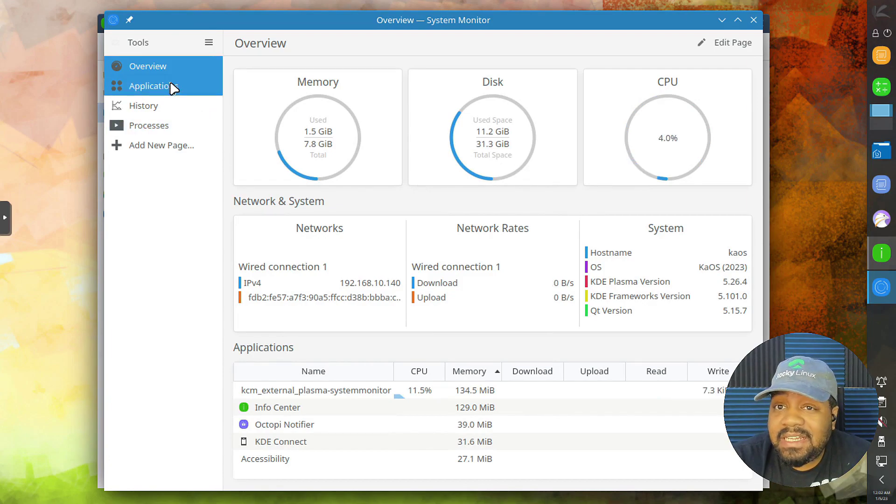
left_click(170, 66)
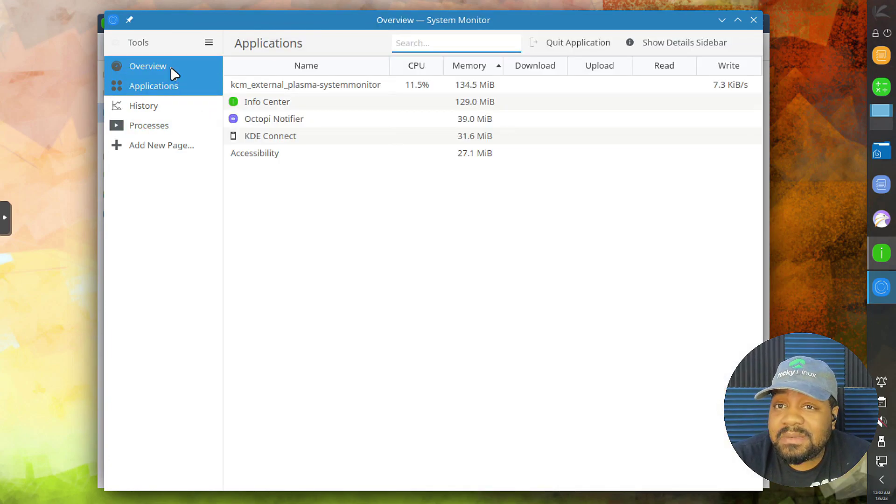
left_click(753, 19)
Step: Browse Info Center's Energy, Devices and Graphics information pages
left_click(165, 134)
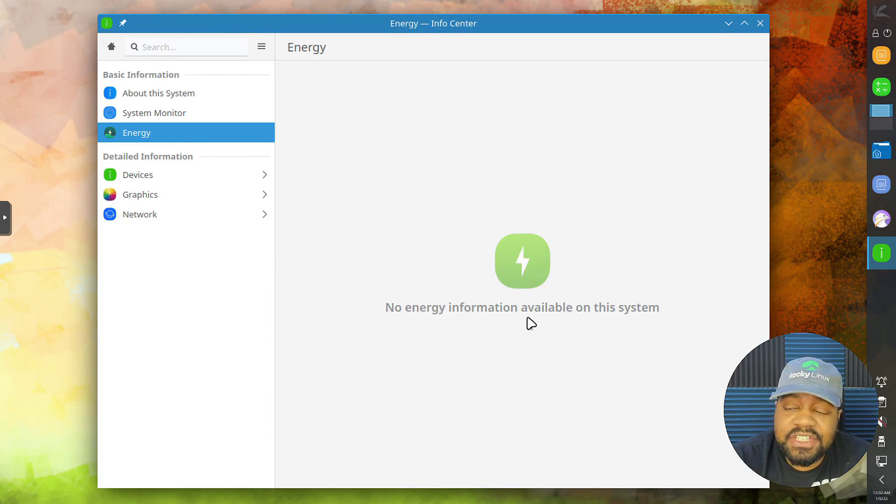
left_click(210, 181)
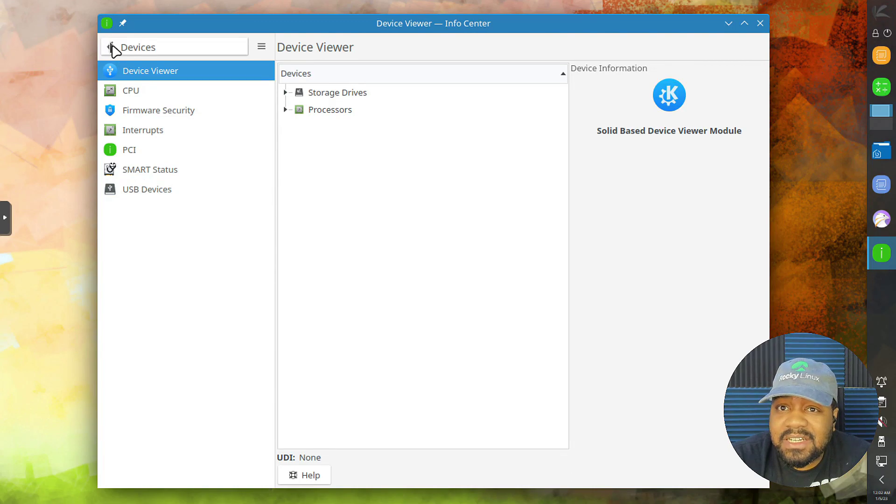
left_click(112, 47)
left_click(208, 196)
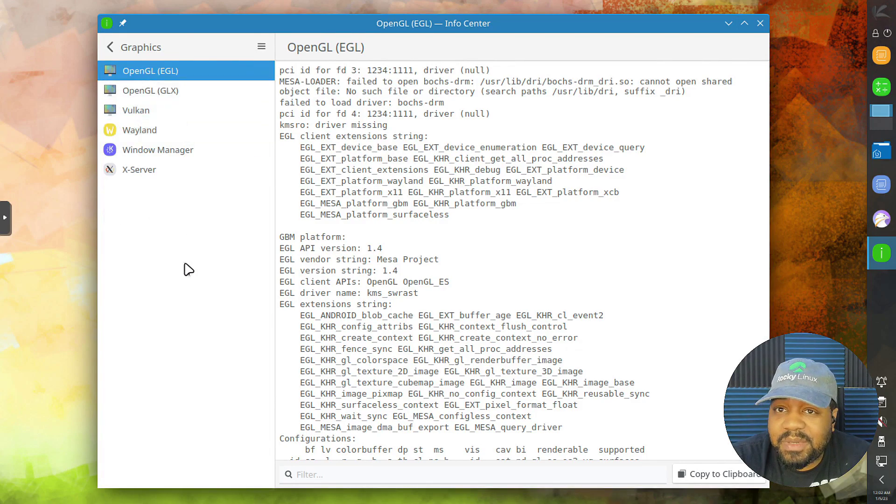
left_click(110, 47)
Step: View the Network section's Samba Status page, then close Info Center
left_click(223, 216)
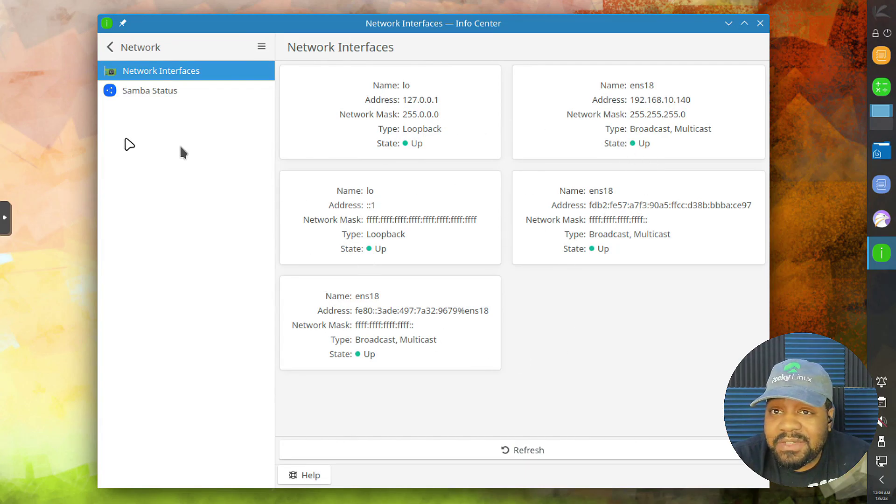
left_click(162, 92)
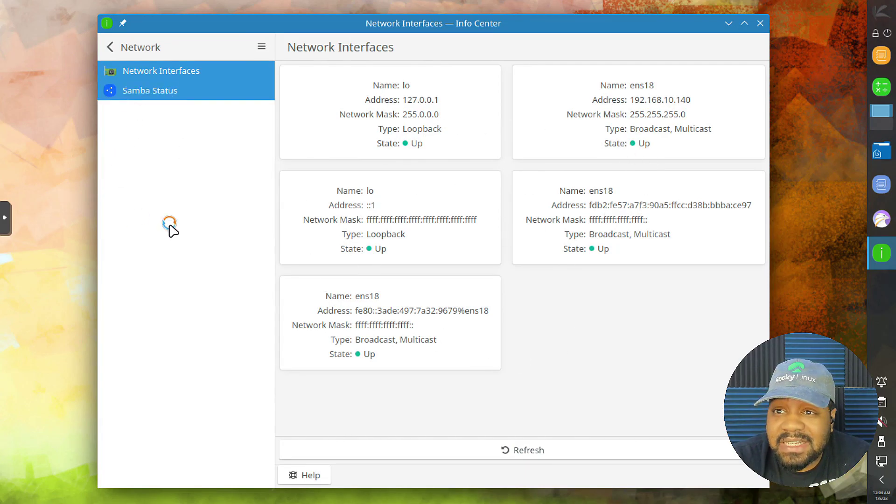
left_click(124, 47)
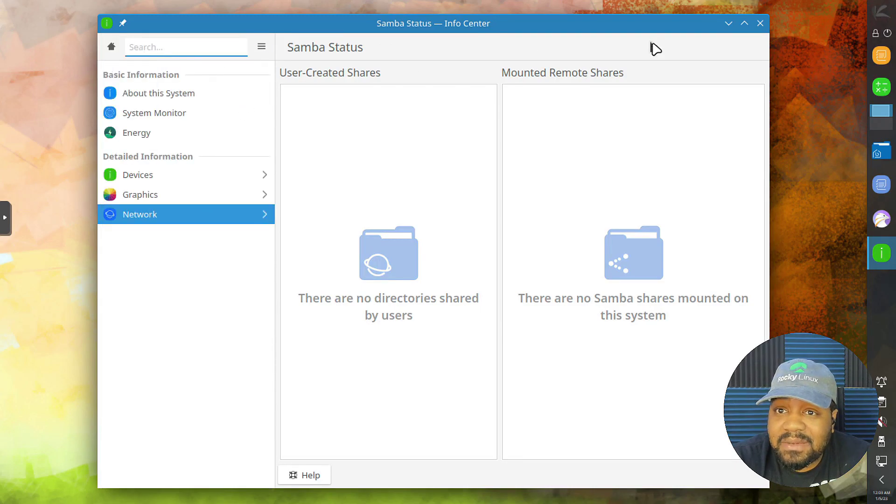
left_click(761, 24)
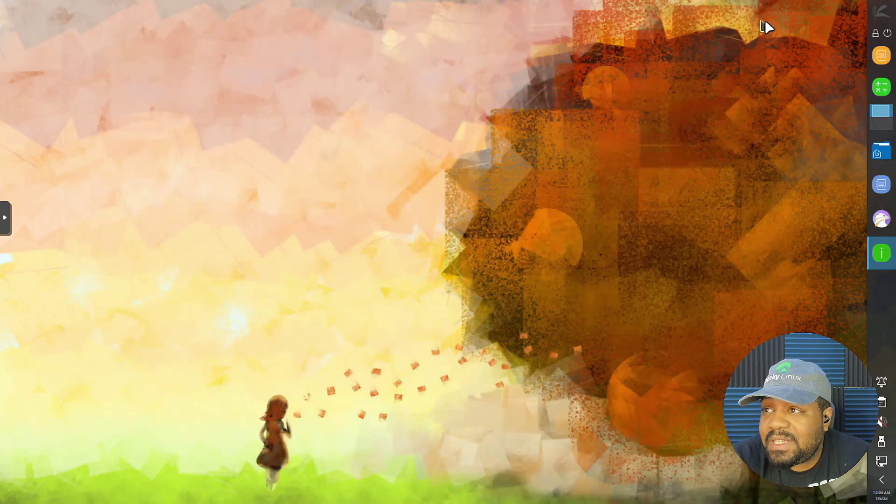
left_click(884, 14)
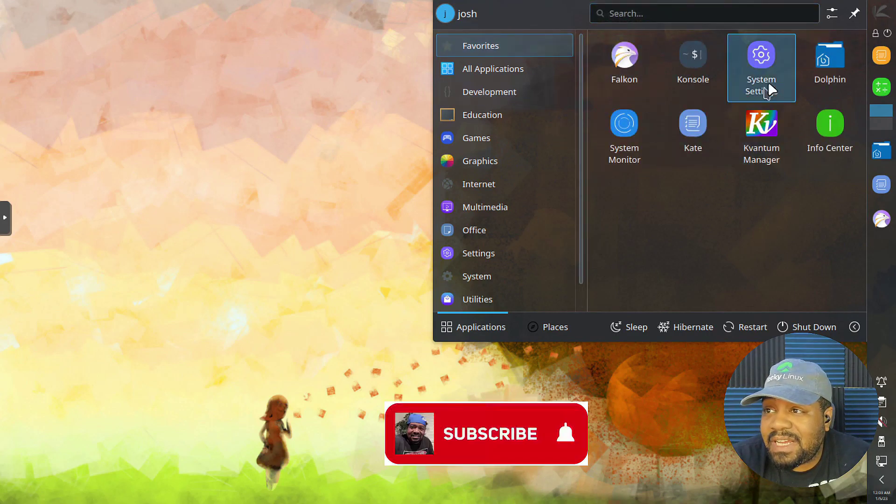
left_click(771, 63)
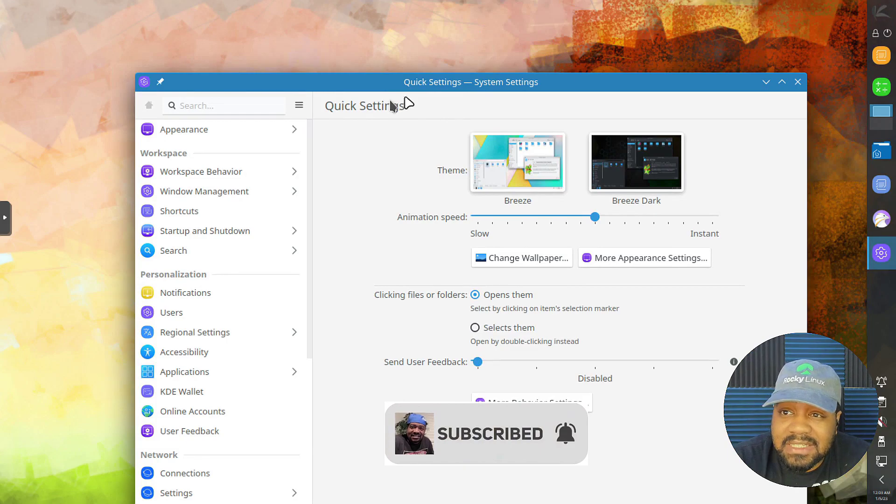
left_click_drag(365, 84, 315, 7)
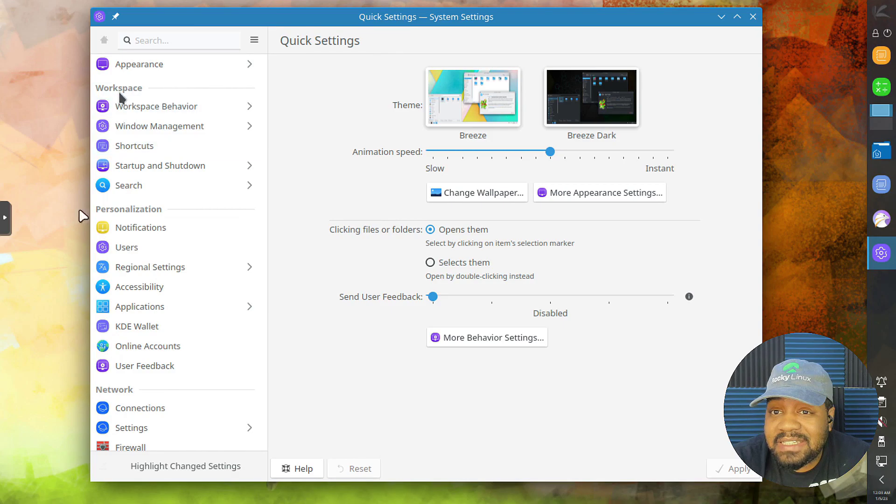
scroll(157, 314, "down", 1)
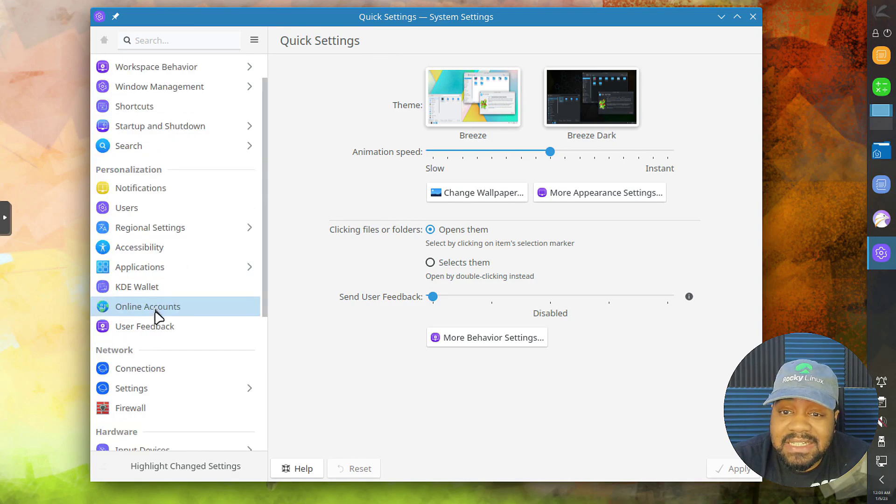
scroll(126, 363, "down", 2)
scroll(176, 330, "down", 1)
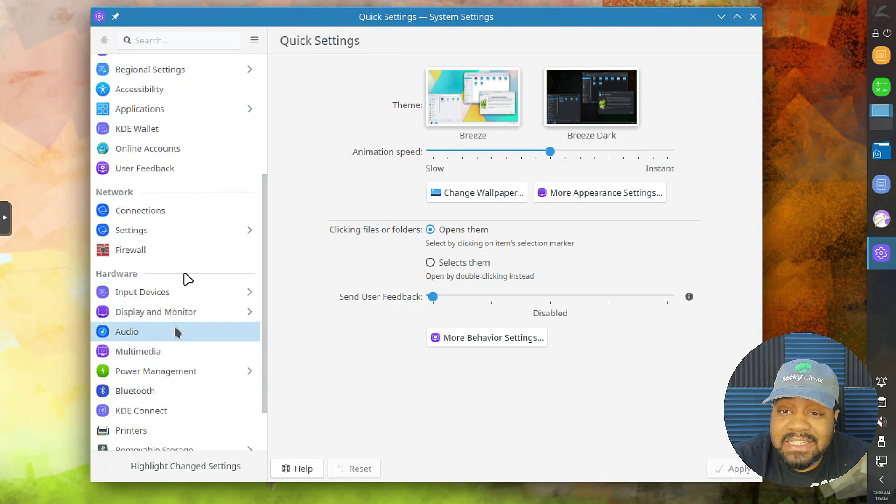
scroll(172, 356, "down", 2)
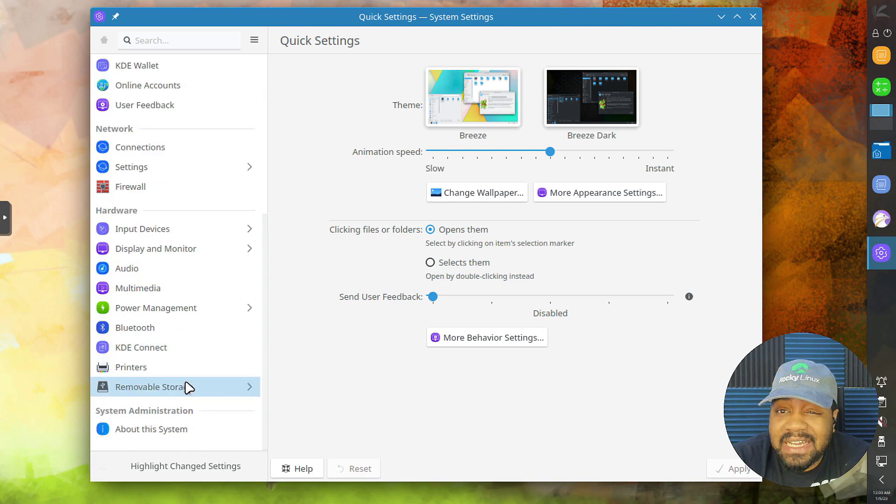
scroll(159, 304, "up", 3)
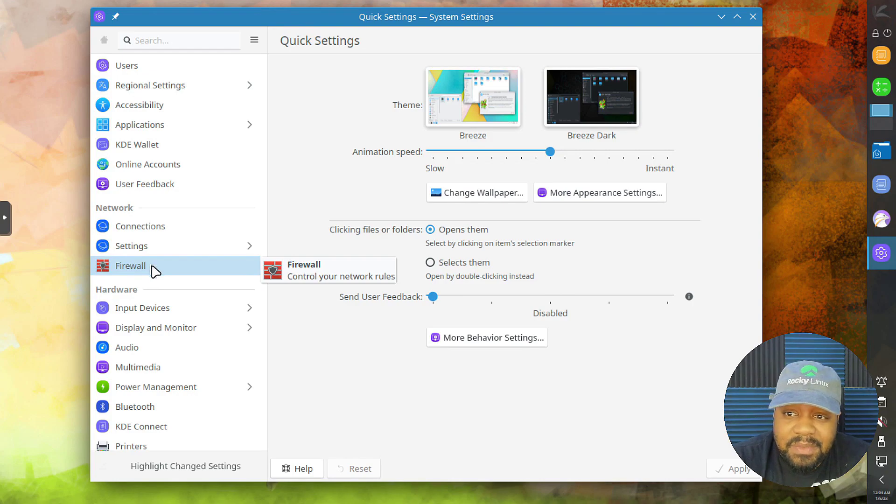
scroll(150, 409, "down", 3)
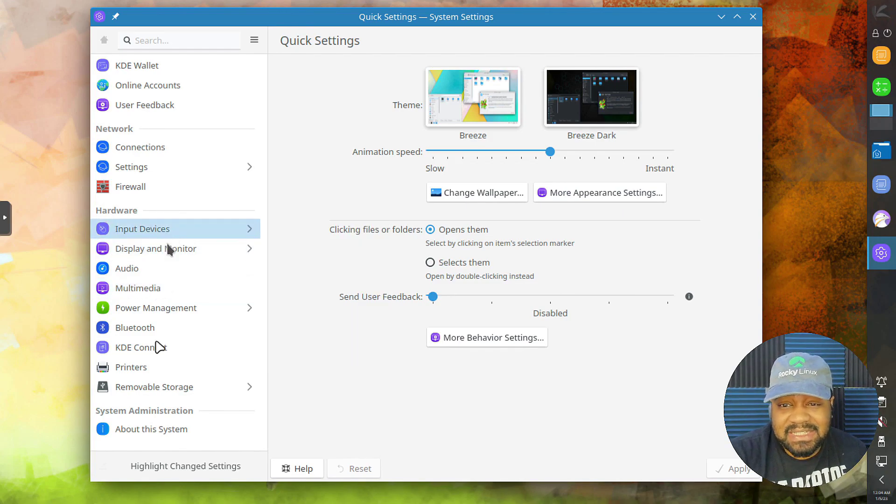
left_click(169, 431)
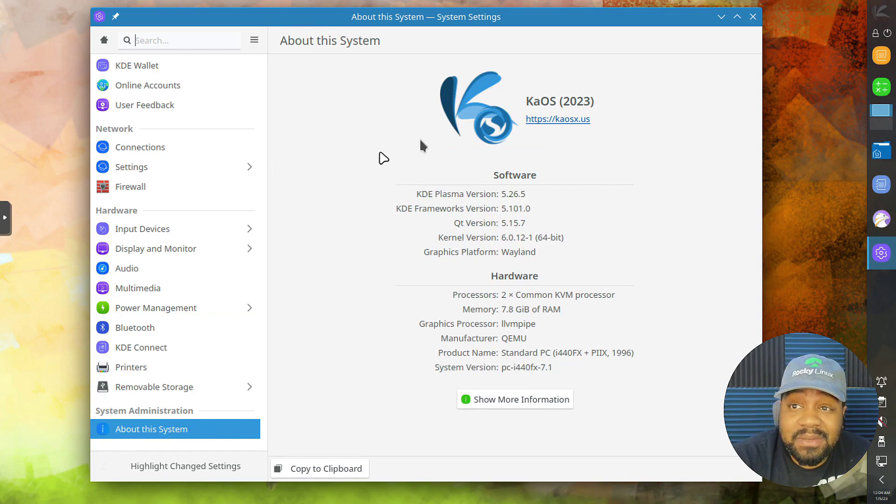
left_click(752, 17)
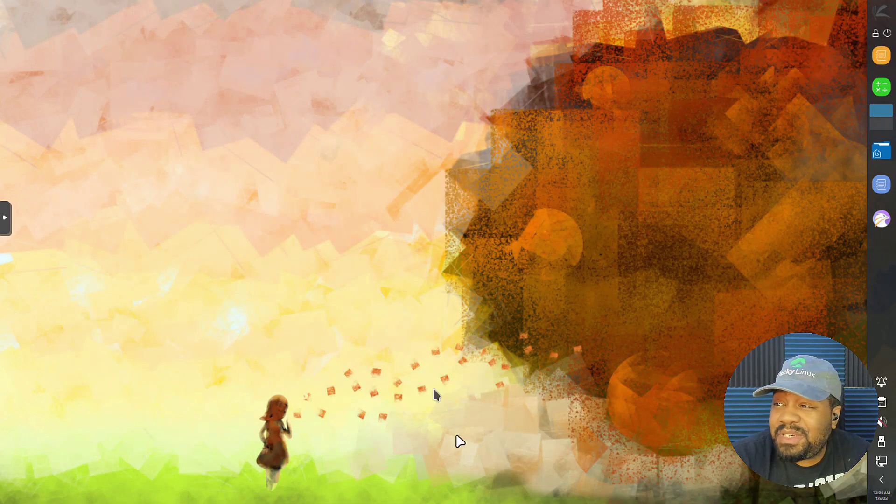
Step: Launch Falkon, show About Falkon with version 22.12.0, and open the falkon.org link
left_click(883, 221)
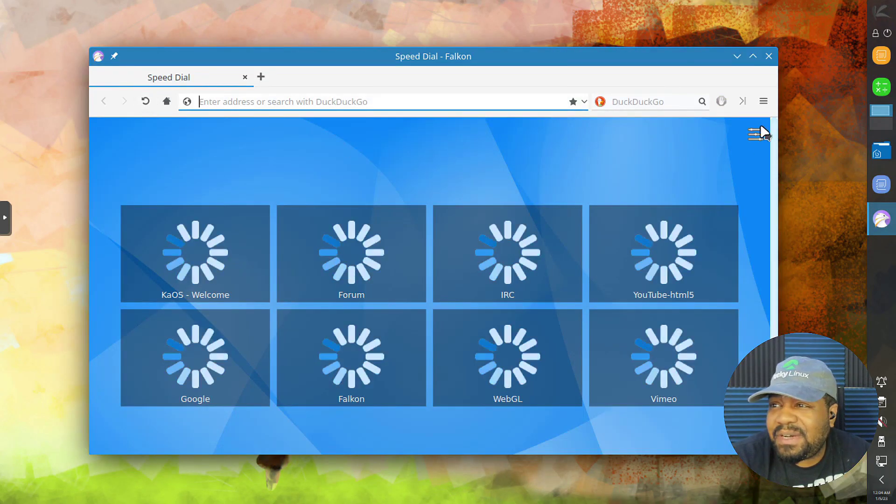
left_click(764, 101)
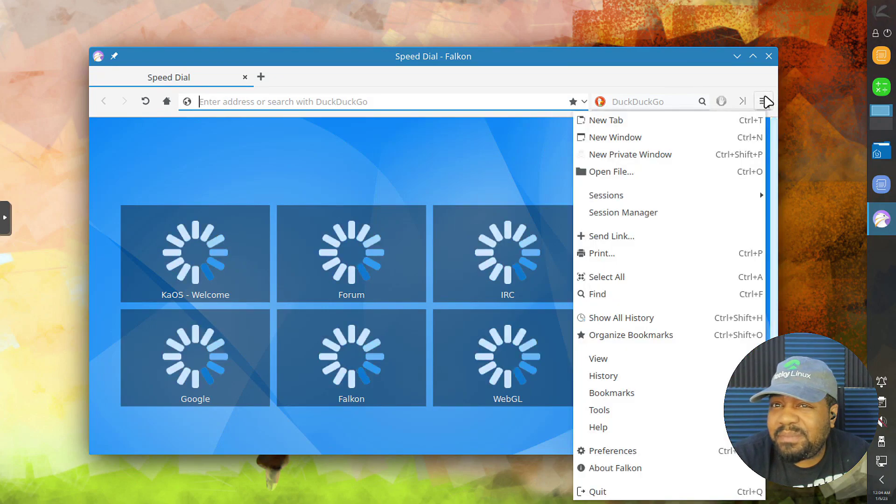
left_click(765, 102)
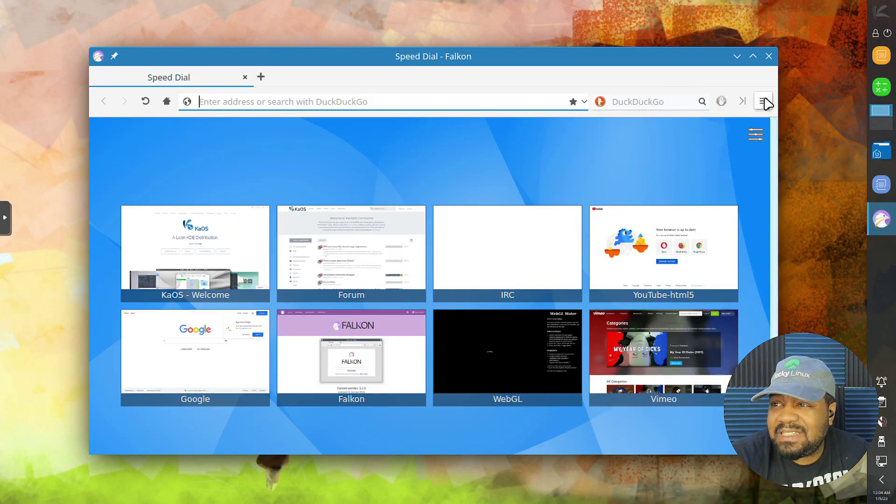
left_click(763, 101)
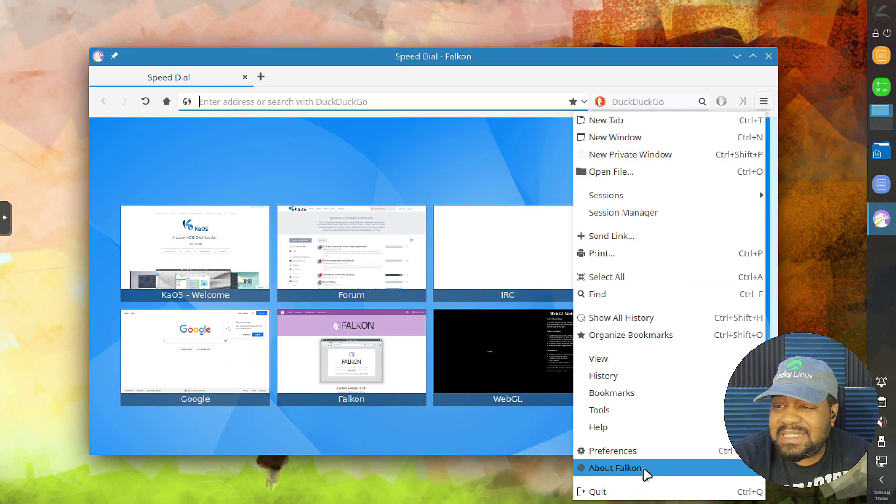
left_click(615, 468)
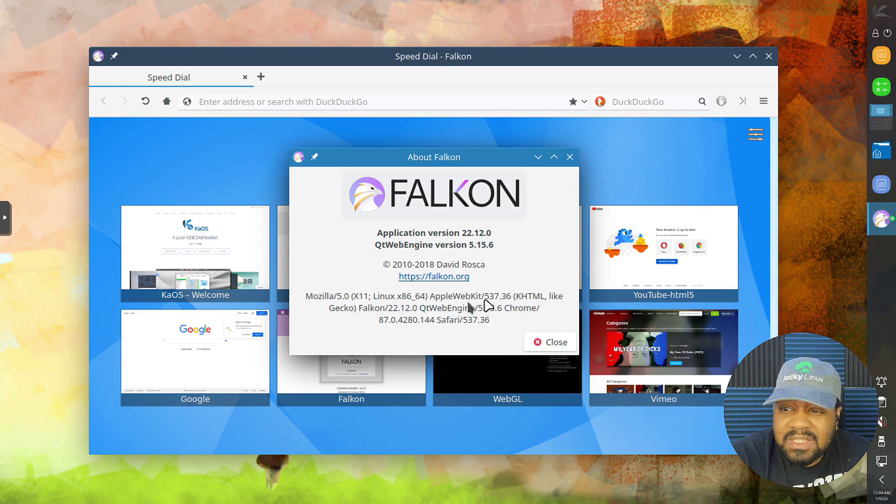
left_click(439, 277)
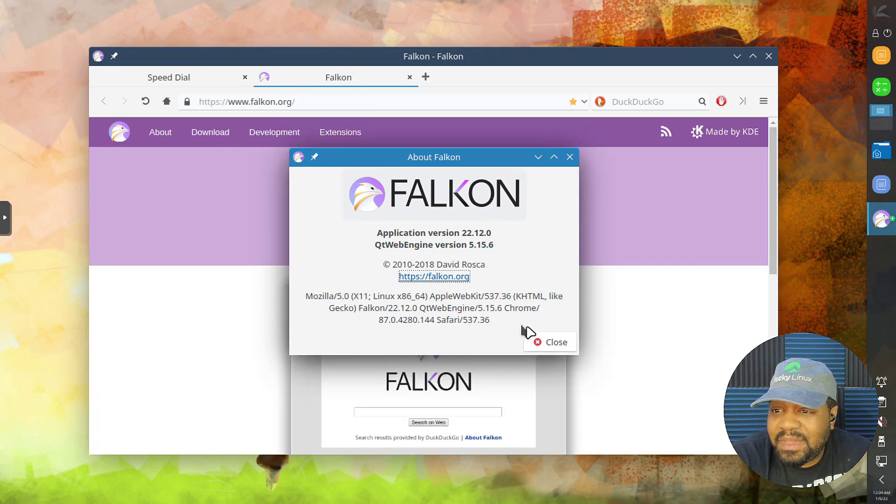
Step: Close the version dialog and open the About page on falkon.org, which describes Falkon as formerly QupZilla
left_click(550, 342)
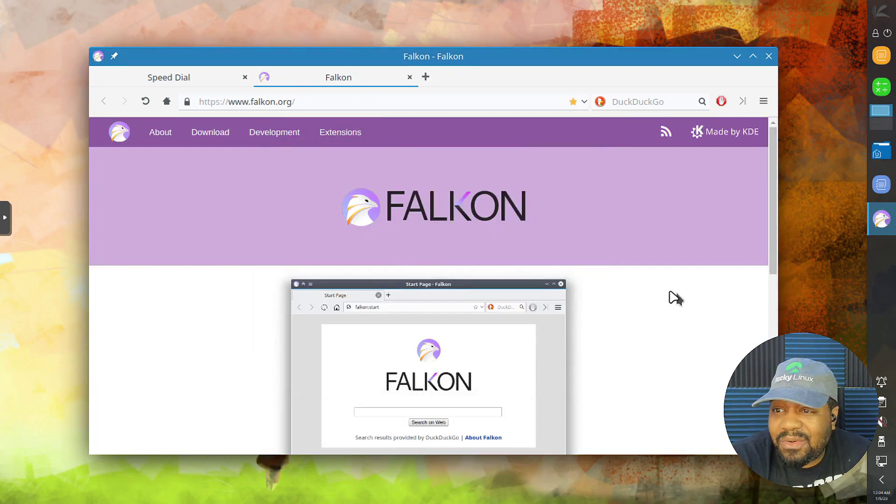
scroll(645, 288, "down", 7)
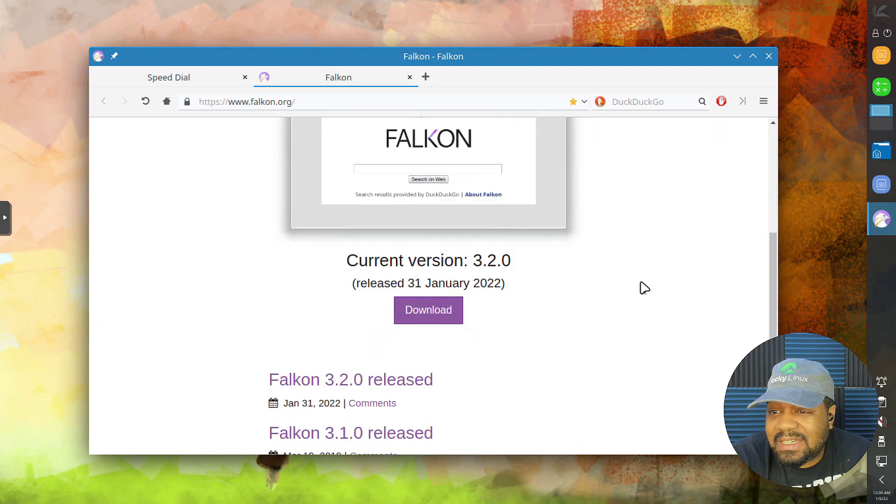
scroll(644, 288, "up", 1)
scroll(645, 288, "down", 3)
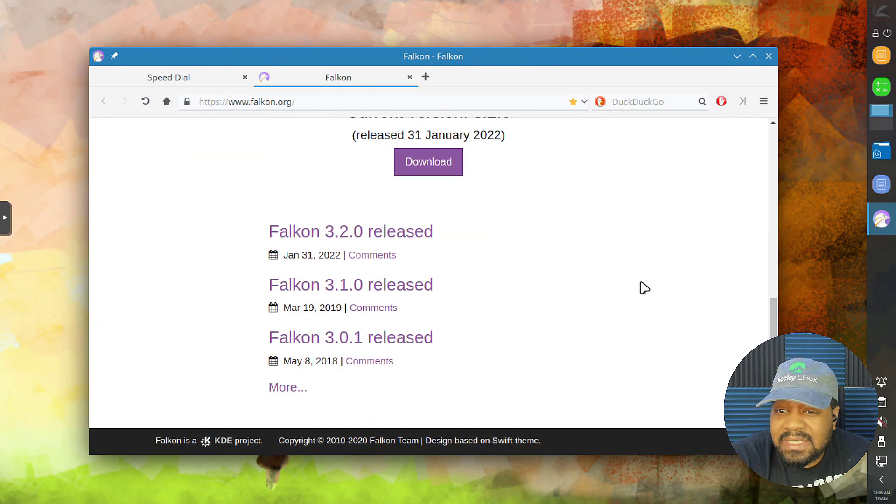
scroll(644, 287, "up", 10)
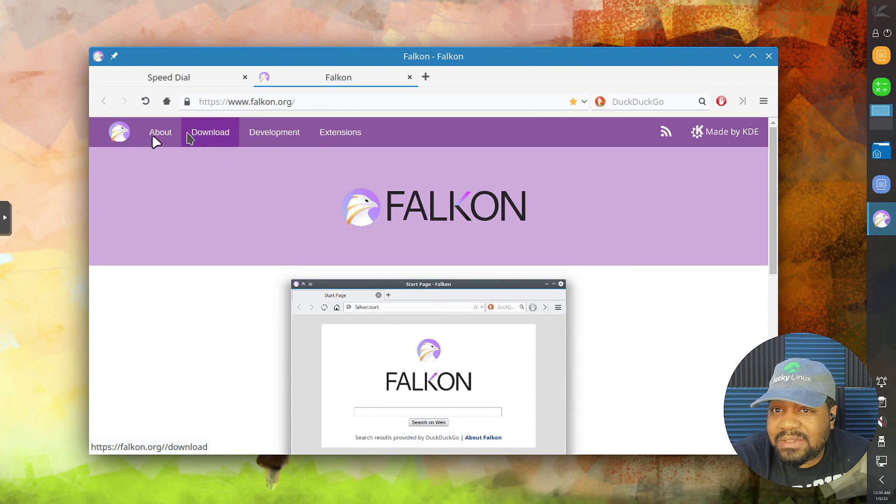
left_click(162, 133)
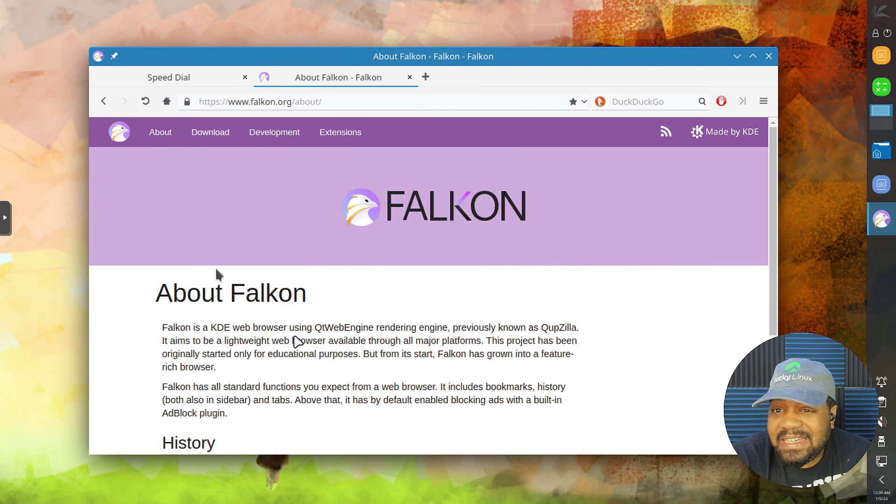
scroll(340, 344, "down", 2)
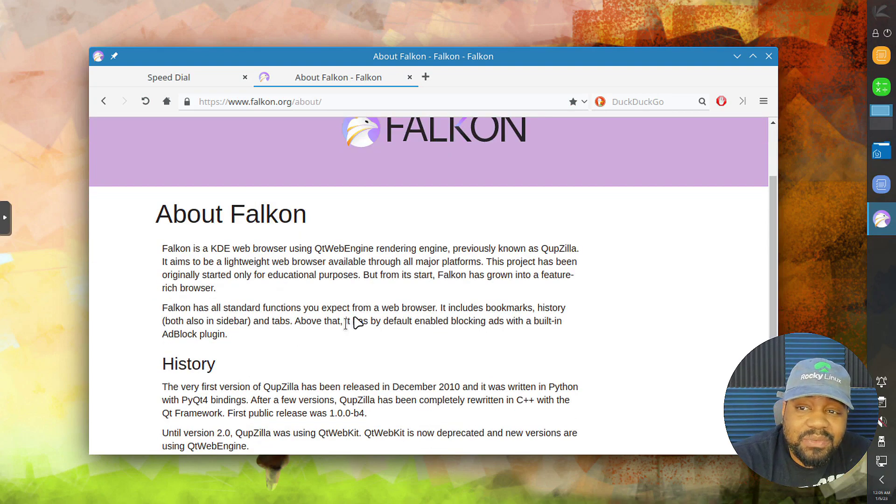